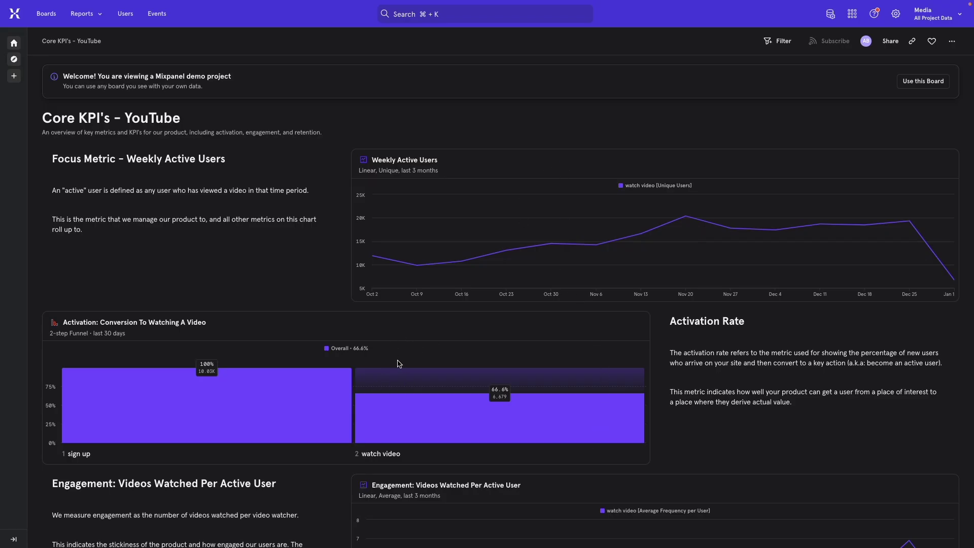
# Open the Core KPI's - YouTube board from Boards, then create a blank Untitled board
pyautogui.scroll(-1, 432, 337)
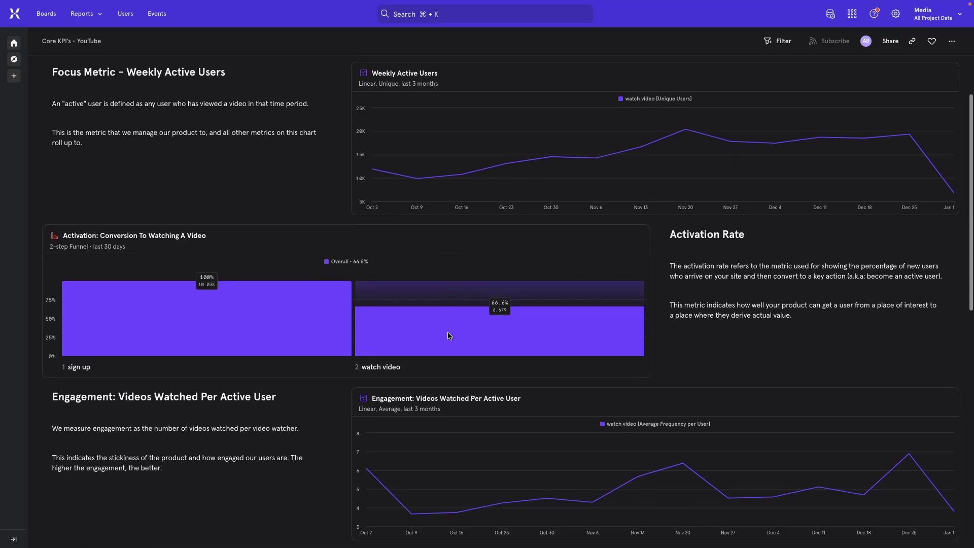
pyautogui.scroll(-3, 449, 335)
pyautogui.scroll(-1, 446, 336)
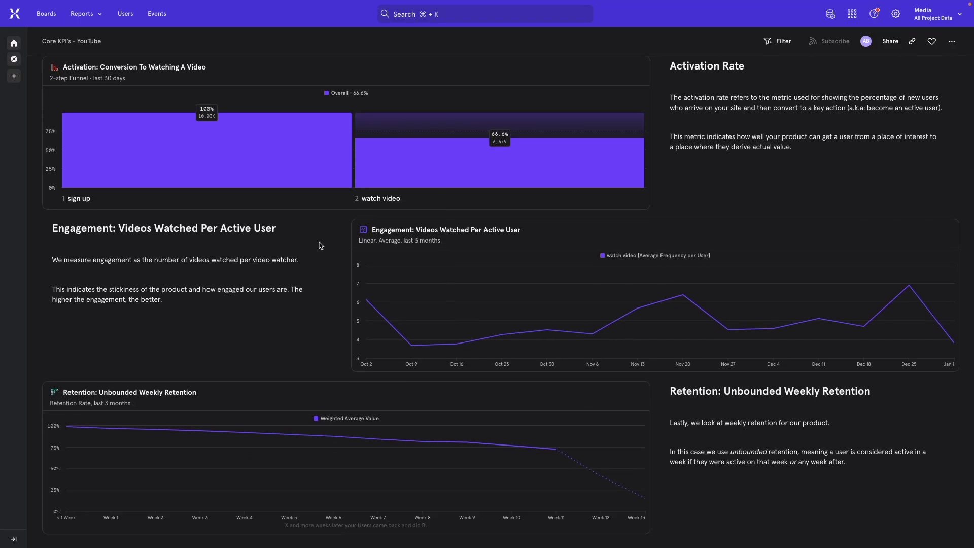
pyautogui.scroll(2, 305, 236)
pyautogui.scroll(1, 311, 218)
pyautogui.scroll(2, 311, 218)
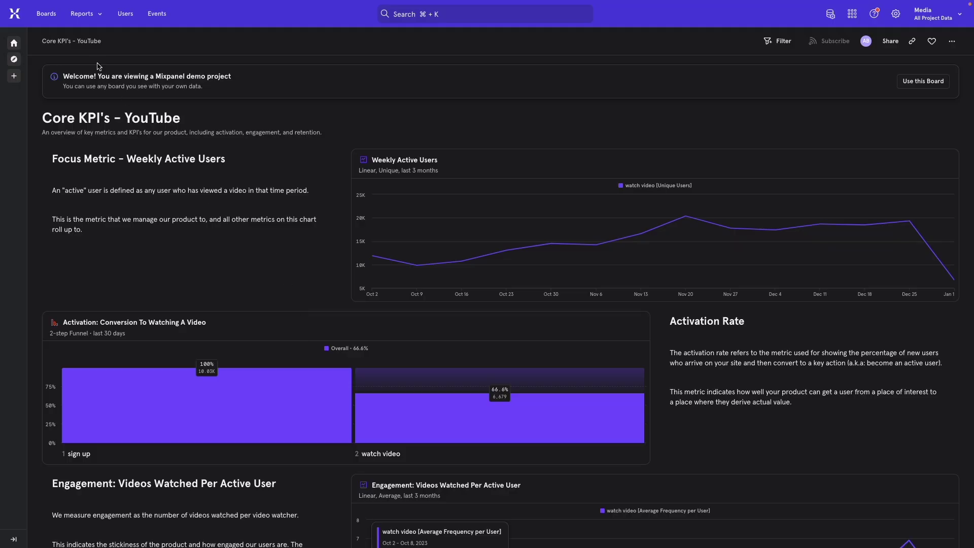
pyautogui.click(46, 15)
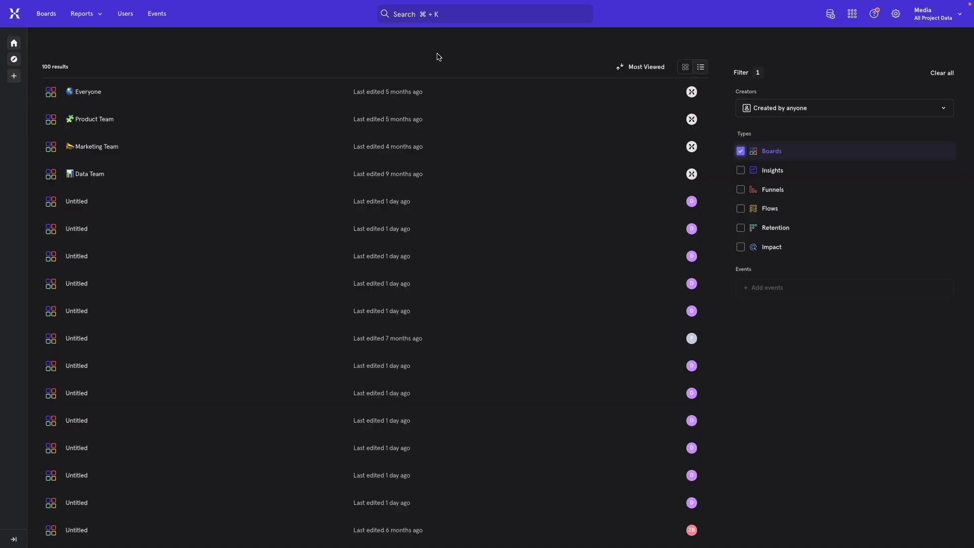
pyautogui.click(91, 93)
pyautogui.click(14, 77)
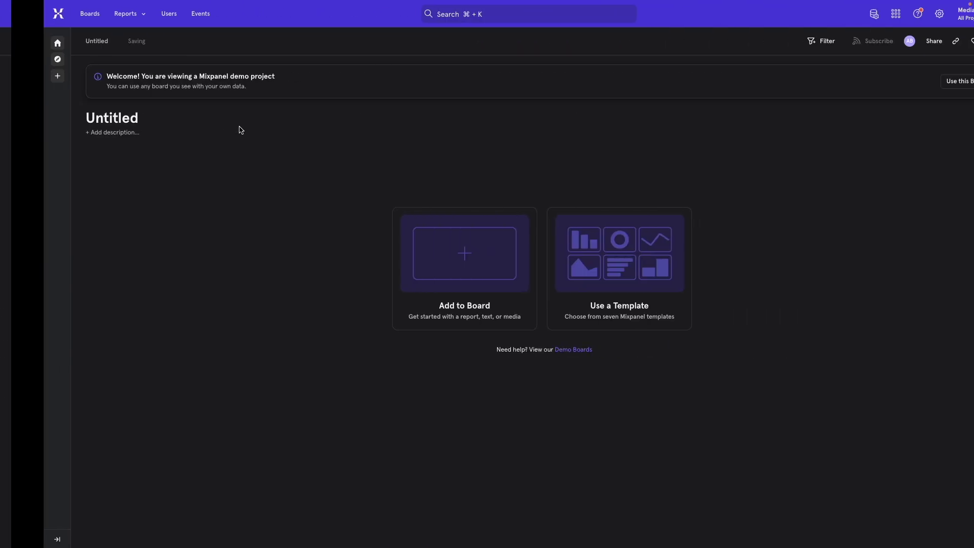
pyautogui.click(98, 19)
pyautogui.moveTo(129, 14)
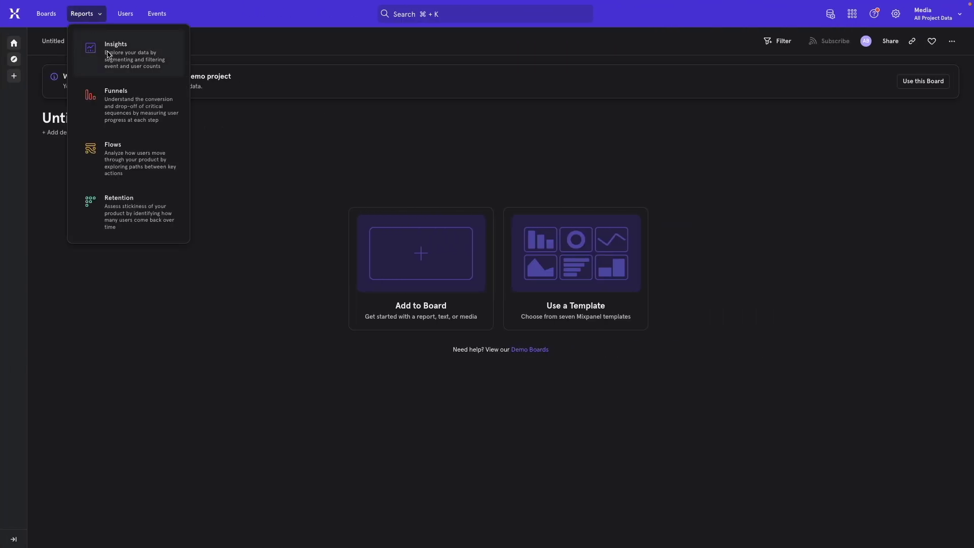
# Build an Insights chart of watch video unique users over the last 3 months, by week
pyautogui.click(126, 47)
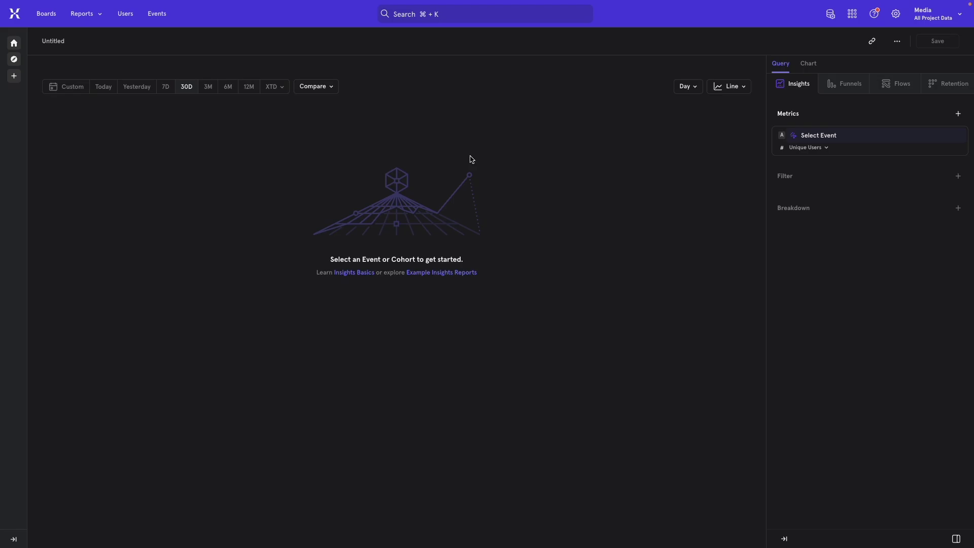
pyautogui.click(829, 140)
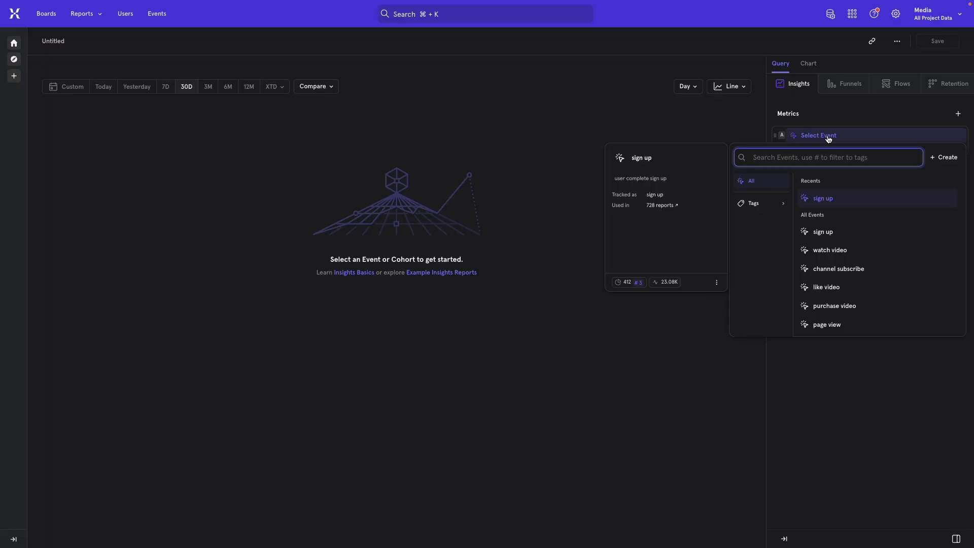
pyautogui.write('watc')
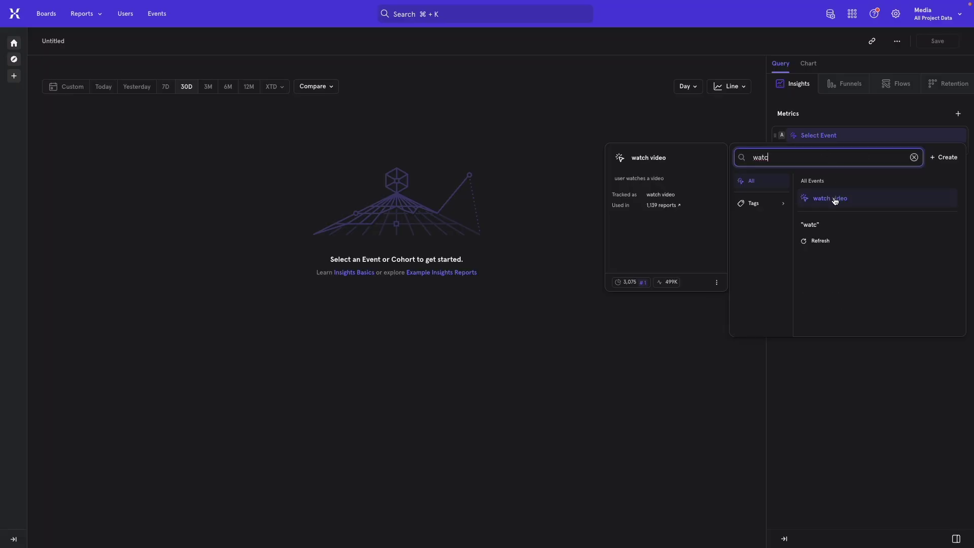
pyautogui.click(835, 199)
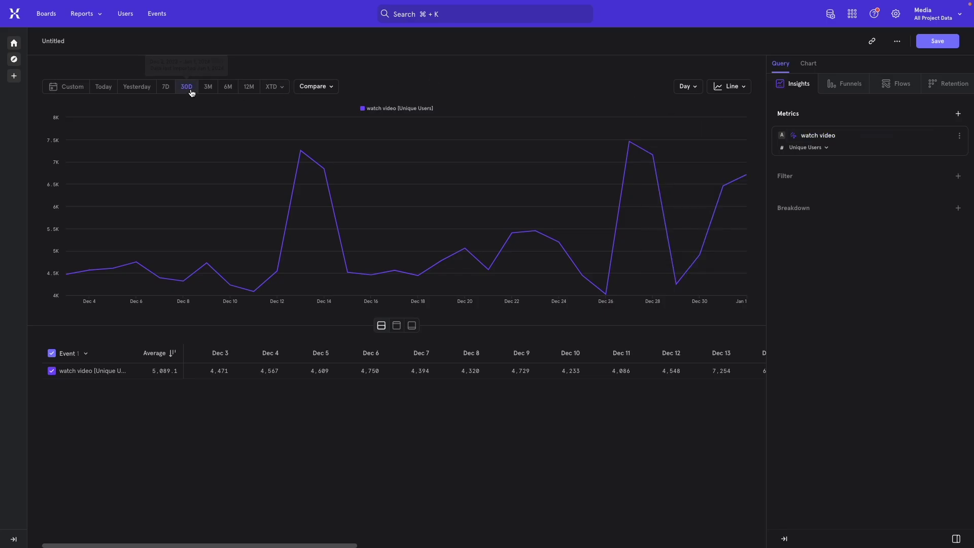
pyautogui.click(208, 87)
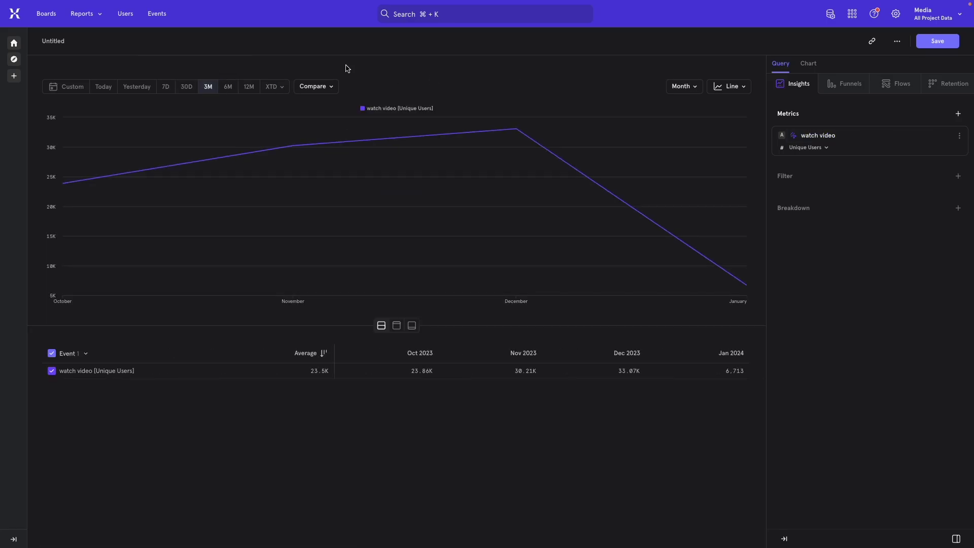
pyautogui.click(682, 94)
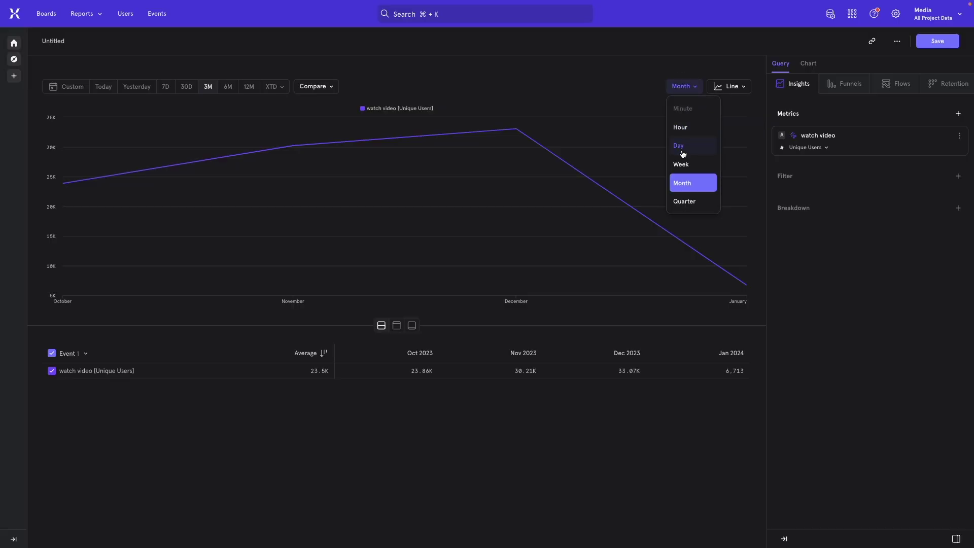
pyautogui.click(681, 166)
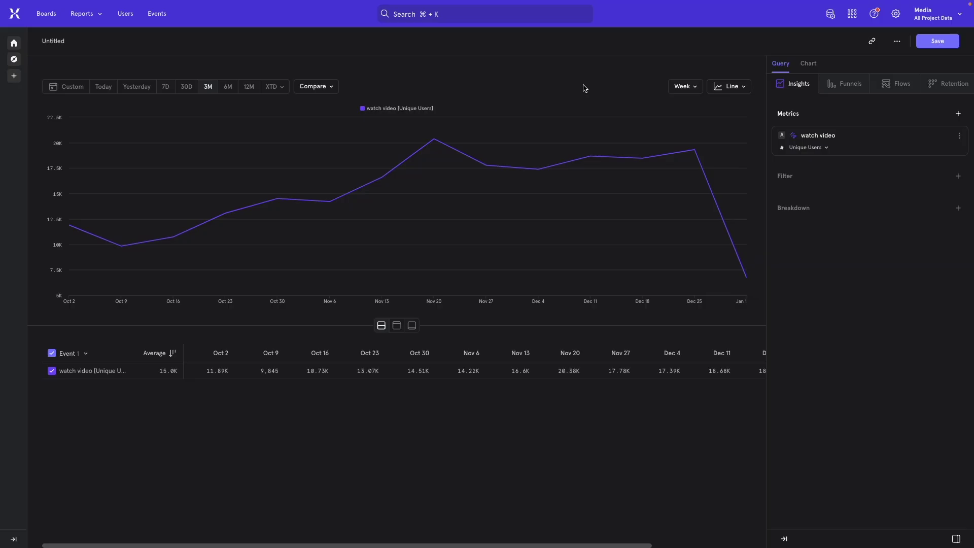
# Retitle the Untitled report 'Weekly Active Users'
pyautogui.click(53, 43)
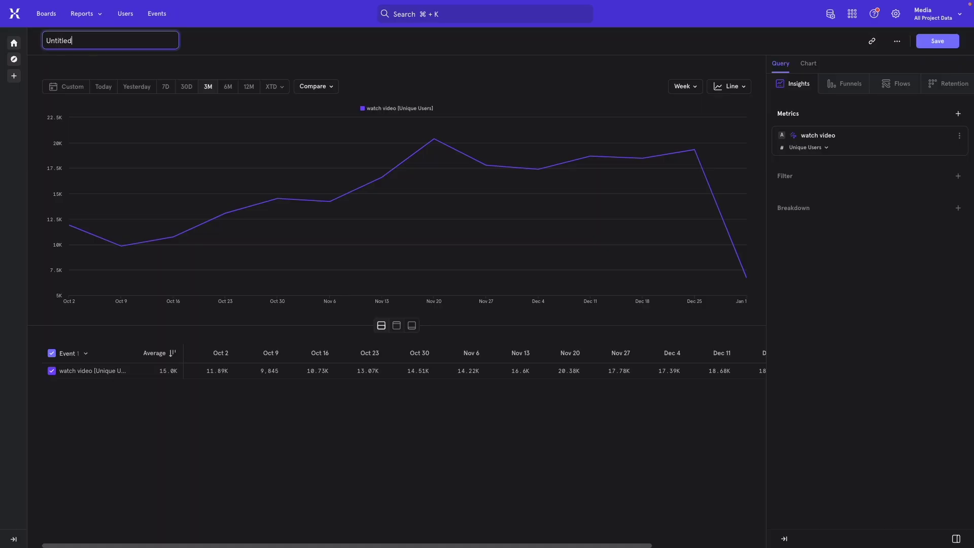
pyautogui.press('BackSpace')
pyautogui.press('BackSpace')
pyautogui.press('BackSpace')
pyautogui.press('BackSpace')
pyautogui.press('BackSpace')
pyautogui.press('BackSpace')
pyautogui.write('Weekly ')
pyautogui.write('Active User')
pyautogui.press('Return')
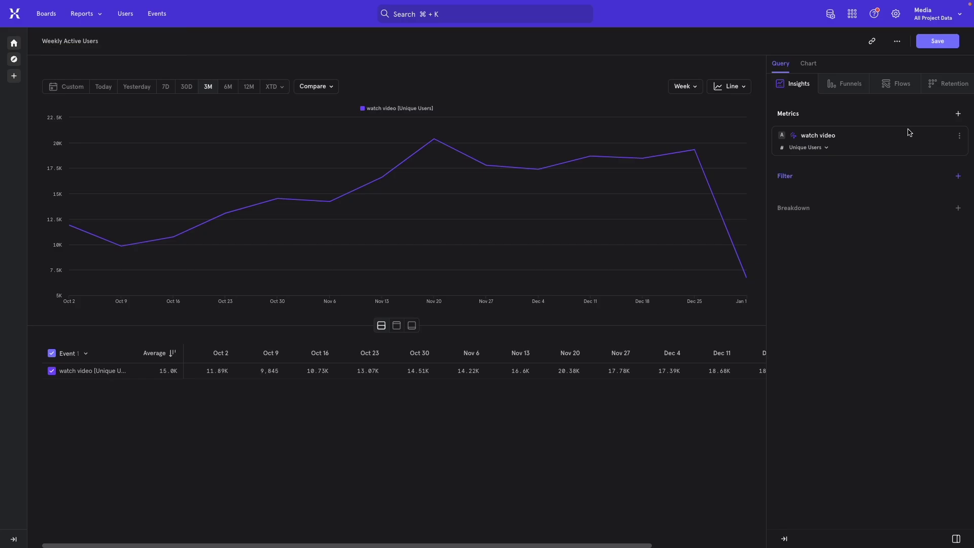
# Save the report to a new board named 'My test dashboard'
pyautogui.click(930, 47)
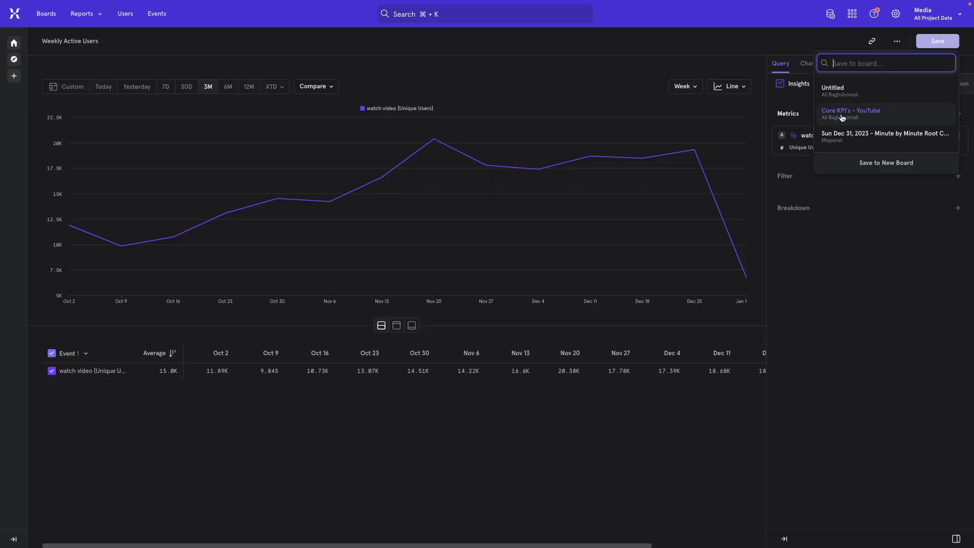
pyautogui.click(864, 163)
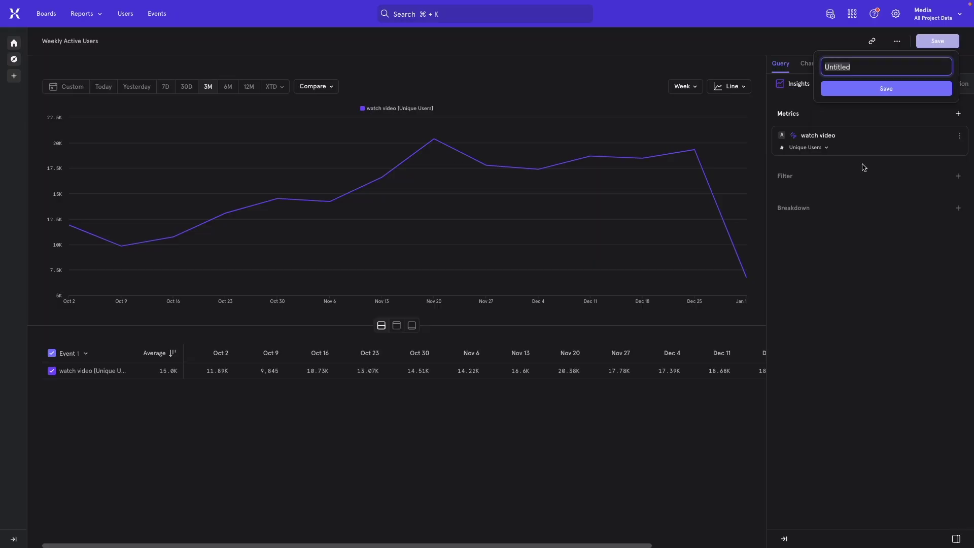
pyautogui.write('M')
pyautogui.write('est das')
pyautogui.write('shbaord')
pyautogui.press('Left')
pyautogui.press('Left')
pyautogui.press('Left')
pyautogui.press('BackSpace')
pyautogui.write('a')
pyautogui.click(886, 90)
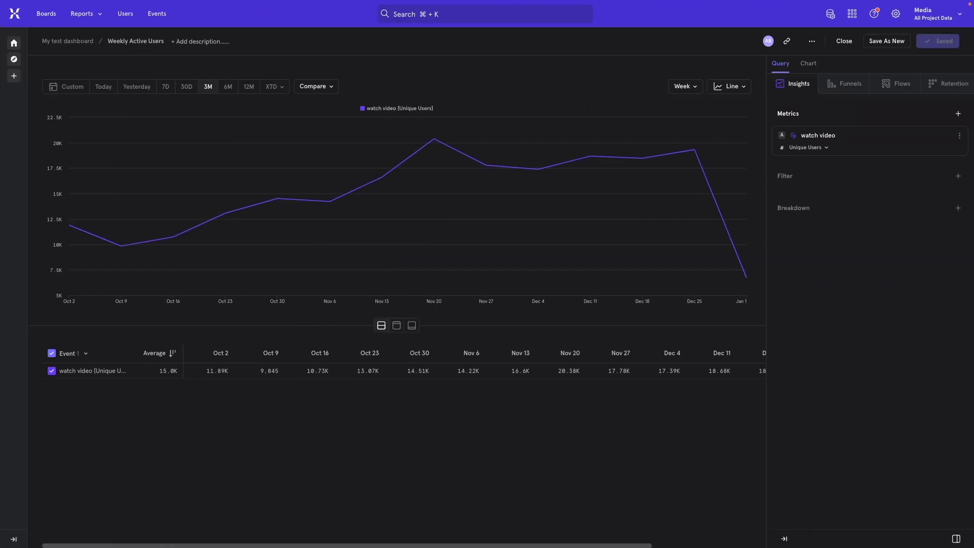
# Create a Funnels report with step 1 sign up and step 2 watch video
pyautogui.click(101, 22)
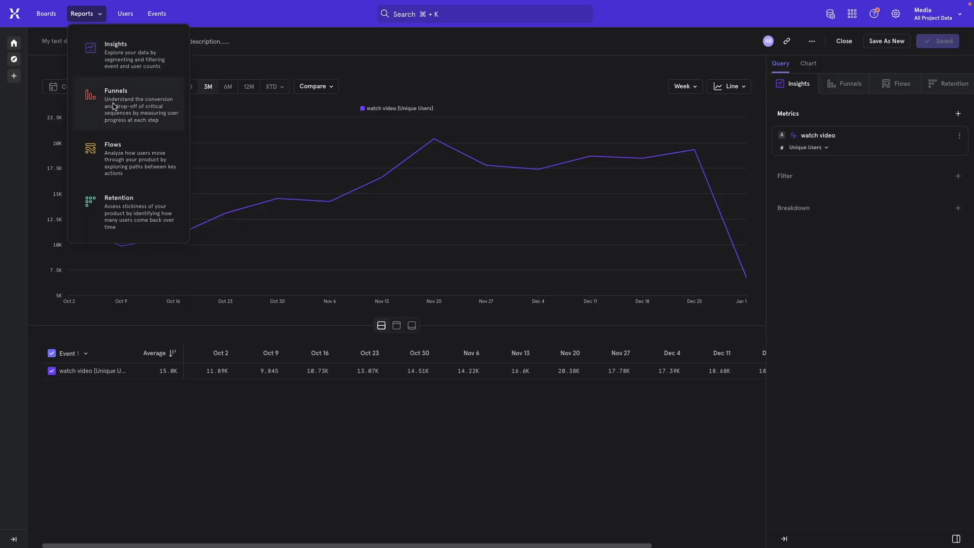
pyautogui.click(114, 106)
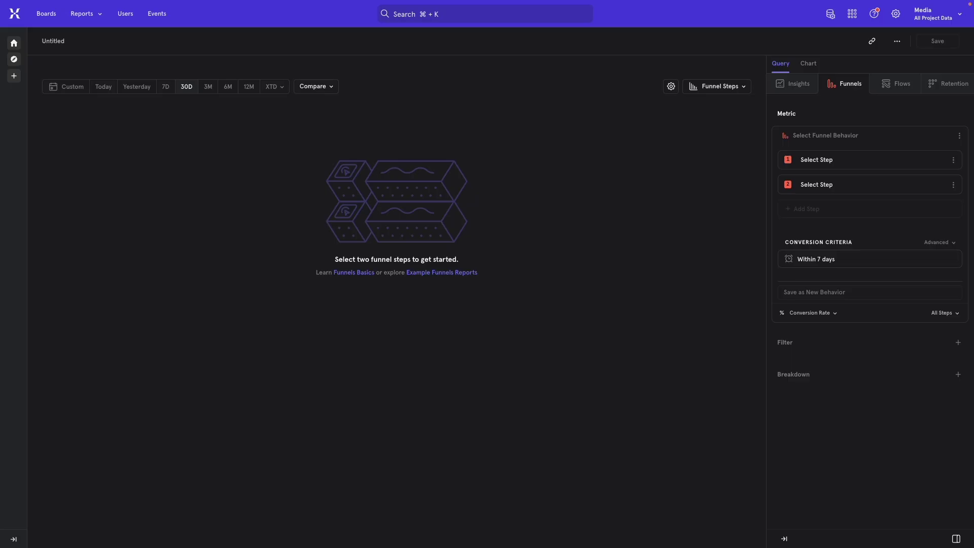
pyautogui.click(830, 162)
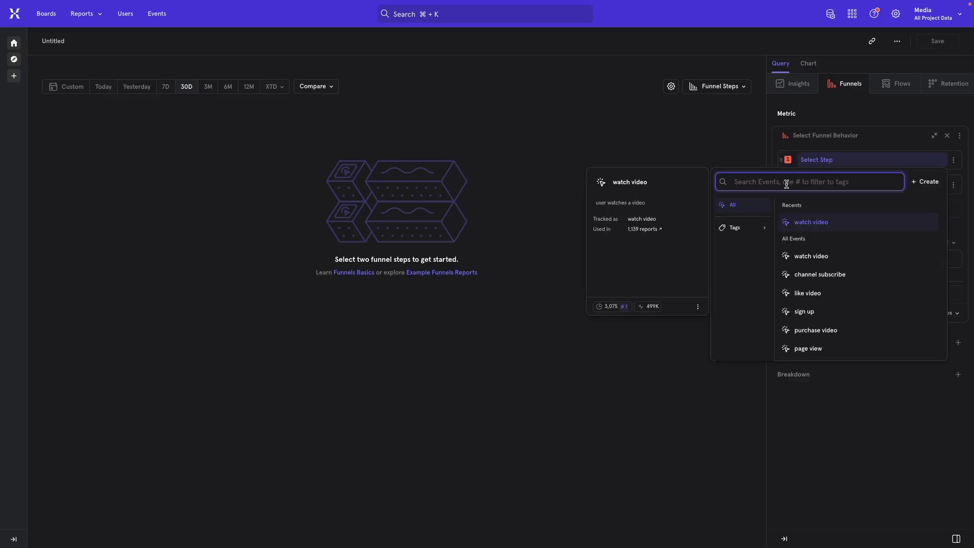
pyautogui.write('sign')
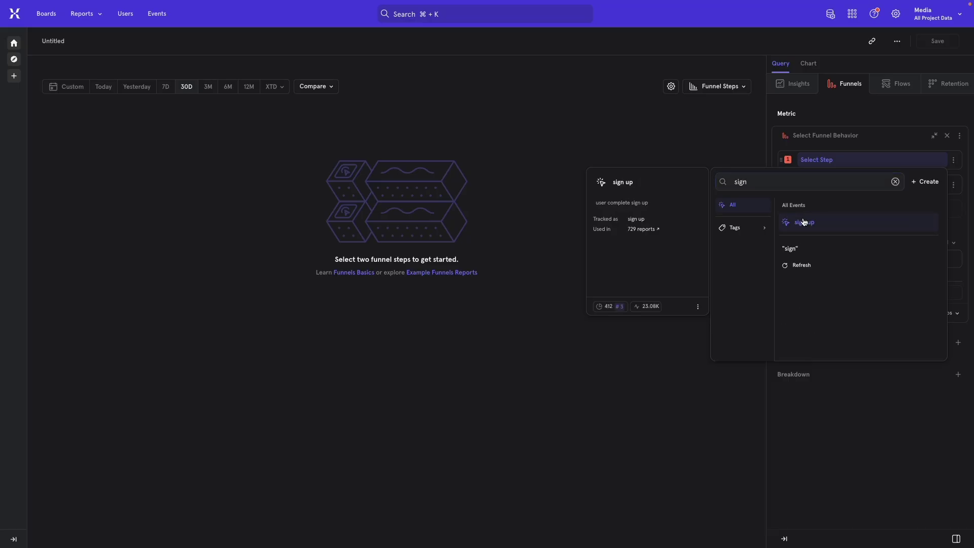
pyautogui.click(804, 222)
pyautogui.click(816, 189)
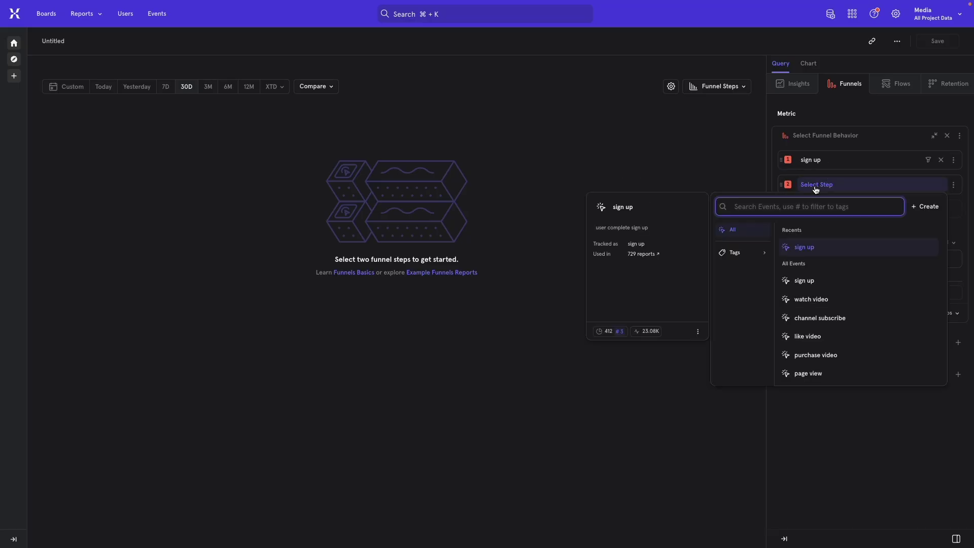
pyautogui.write('watch')
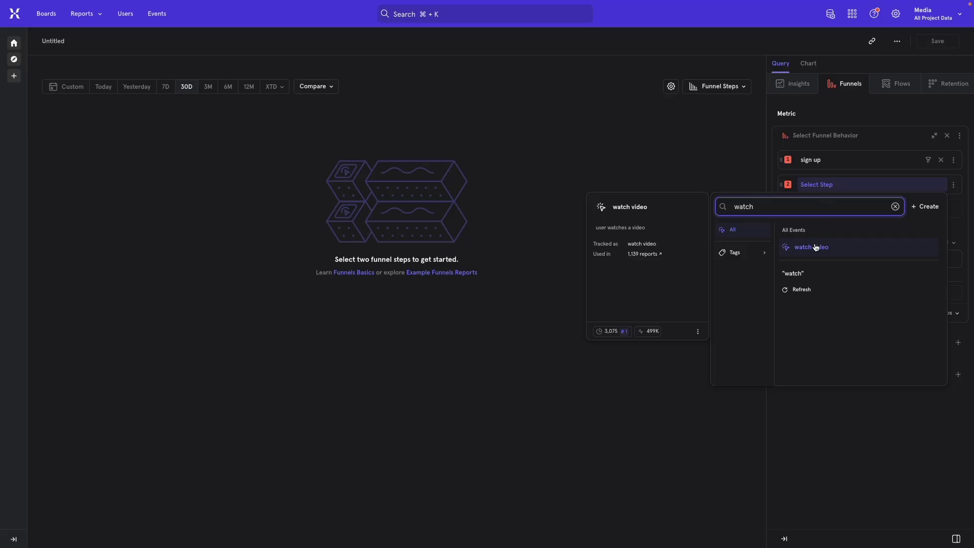
pyautogui.click(816, 248)
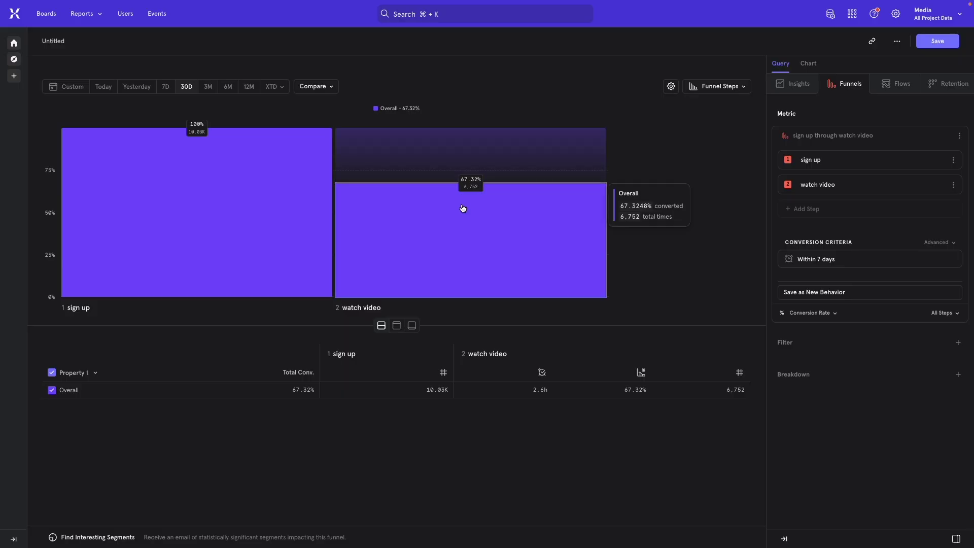
pyautogui.moveTo(816, 260)
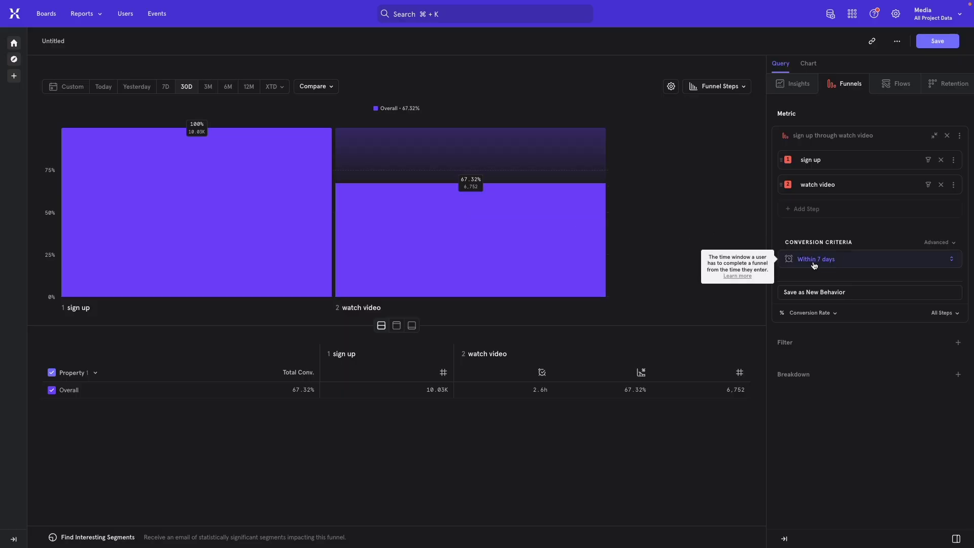
pyautogui.click(813, 262)
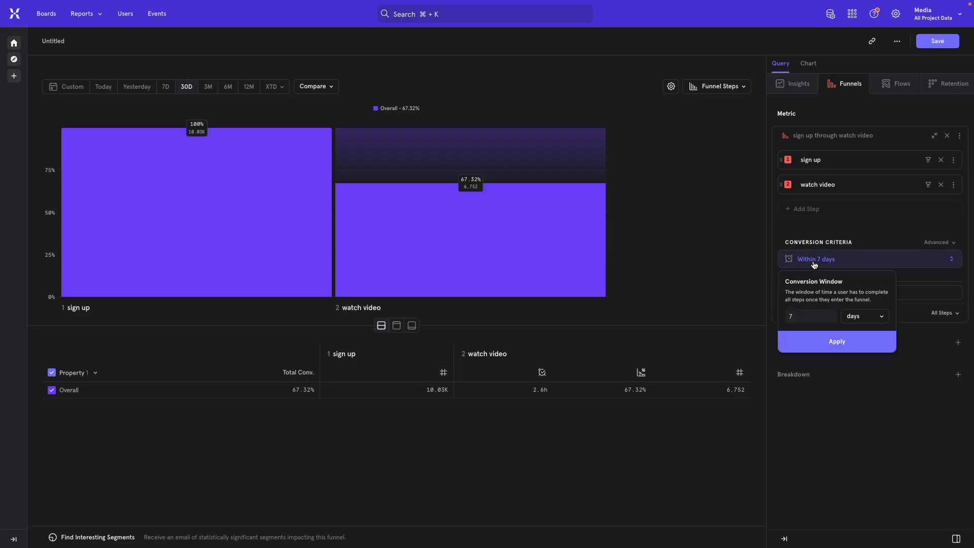
# Shorten the funnel's conversion window from 7 days to 1 day
pyautogui.click(801, 315)
pyautogui.press('BackSpace')
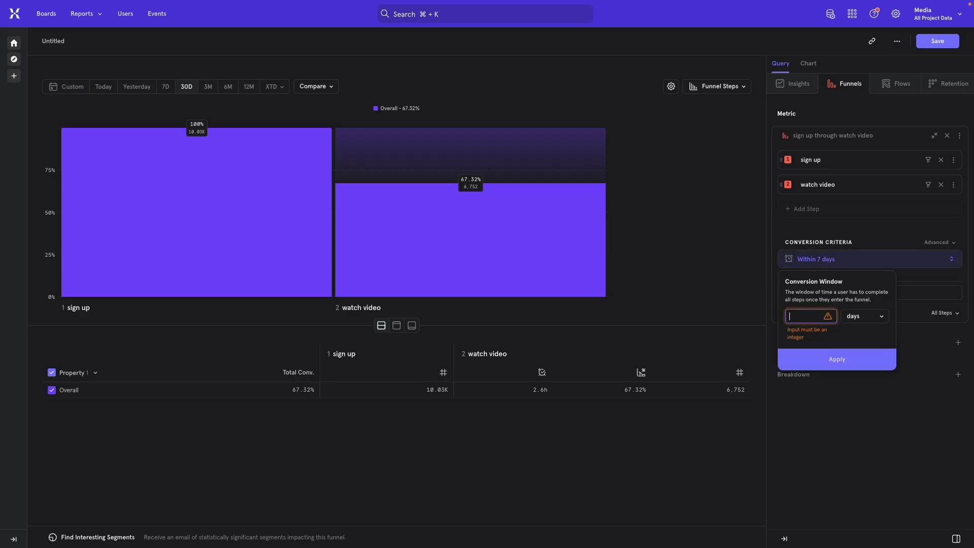
pyautogui.write('1')
pyautogui.click(826, 346)
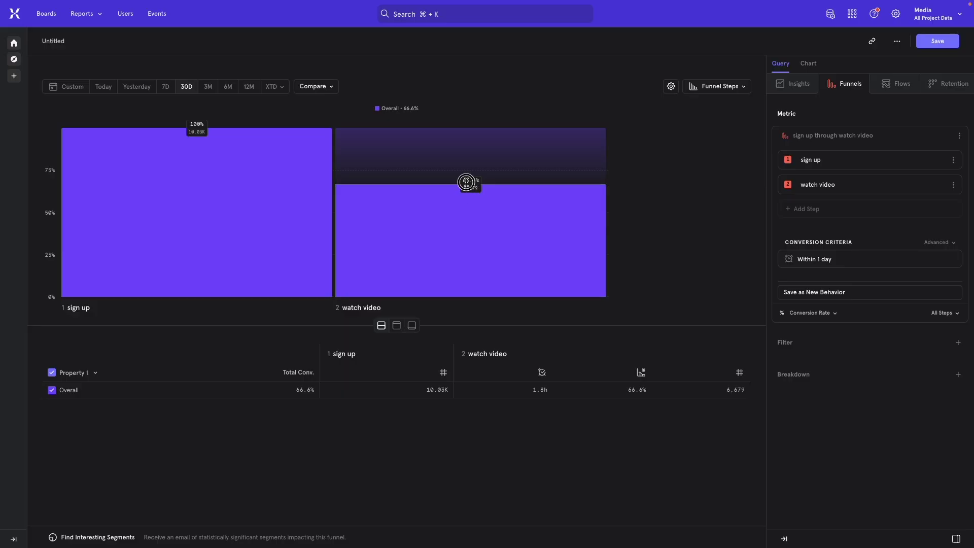
# Inspect the watch video step's drop-off, then widen the funnel range to 3 months
pyautogui.click(518, 241)
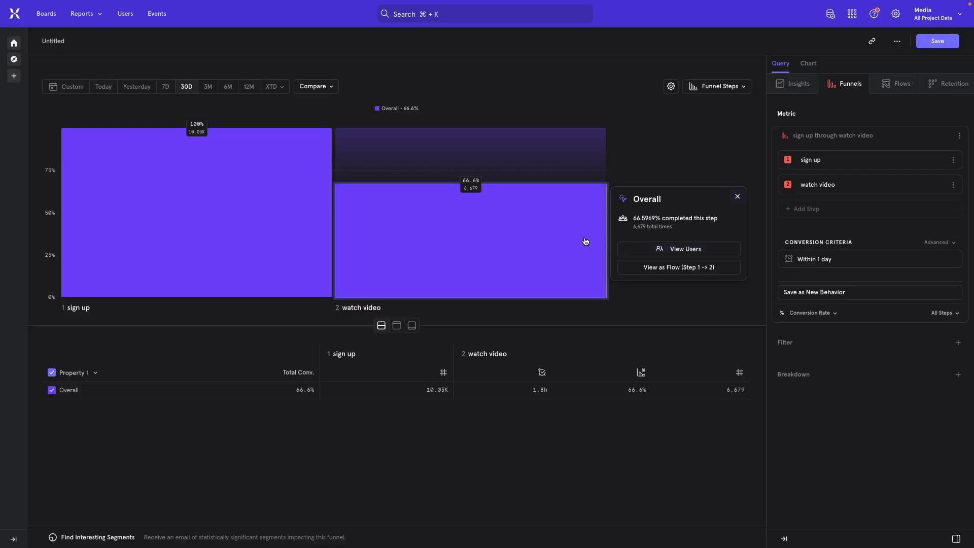
pyautogui.click(496, 140)
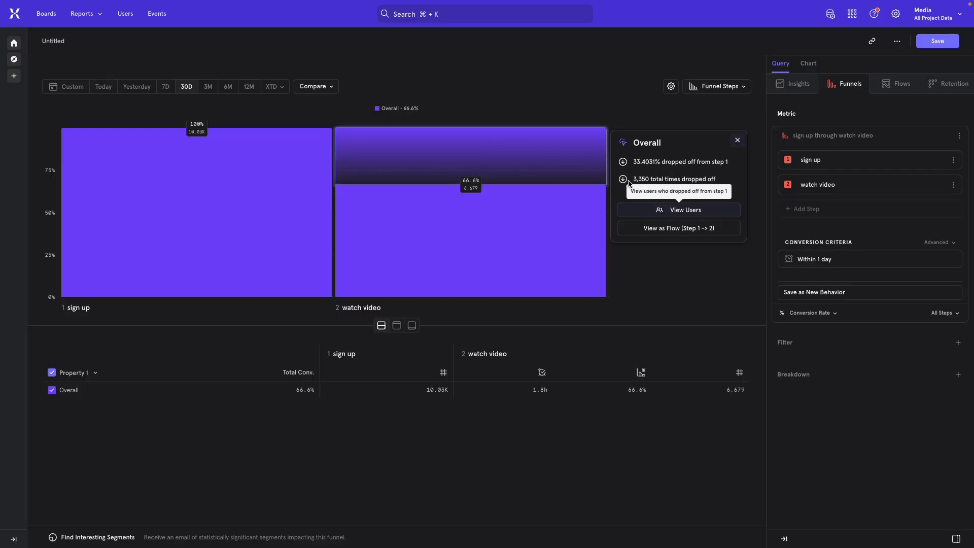
pyautogui.click(561, 99)
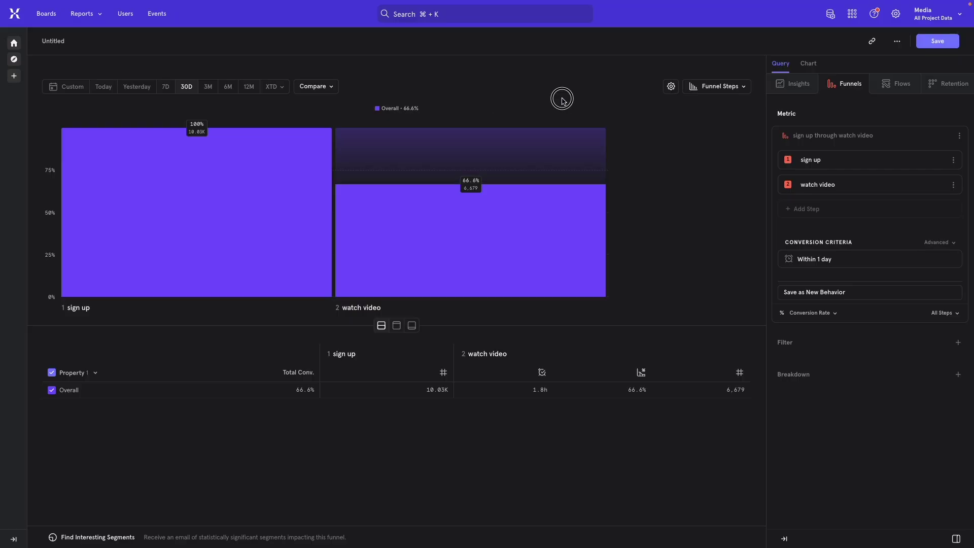
pyautogui.click(207, 89)
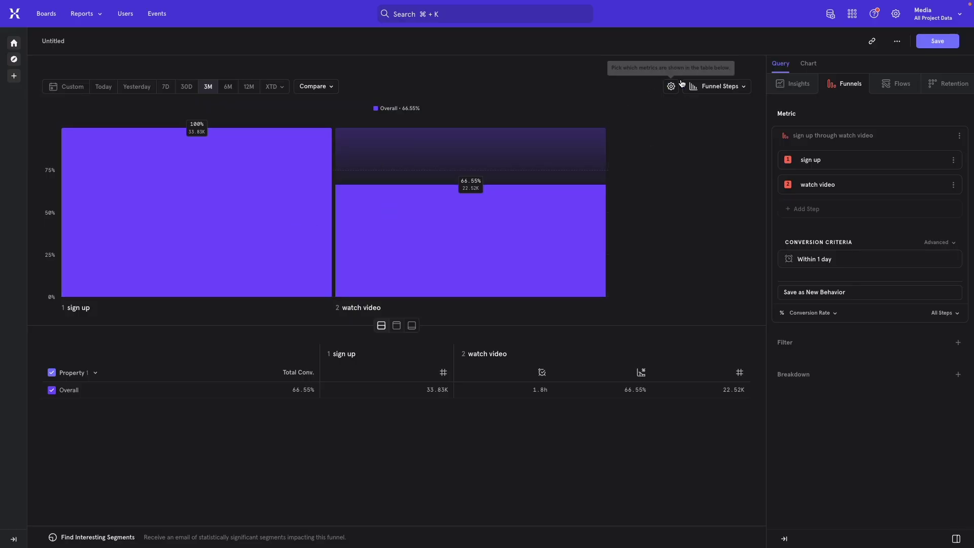
pyautogui.click(742, 89)
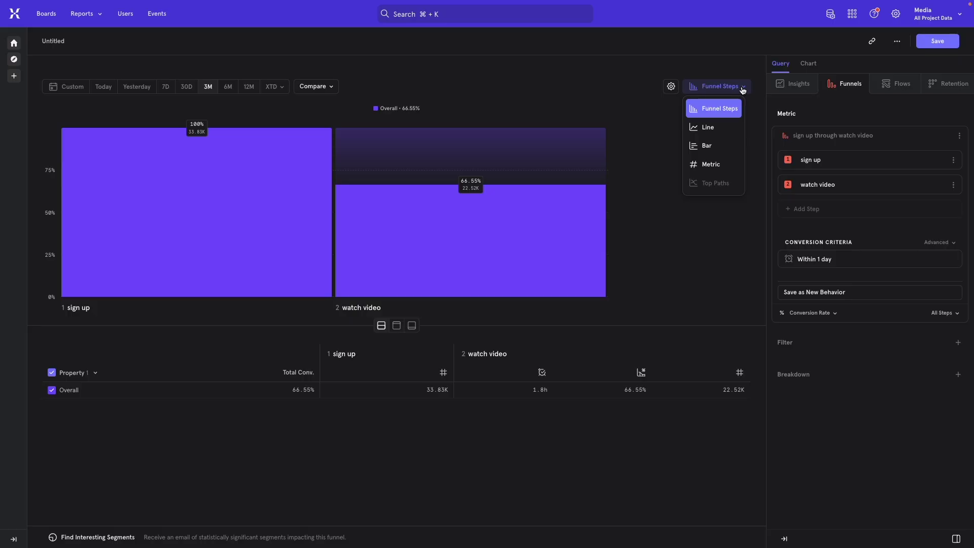
pyautogui.click(705, 128)
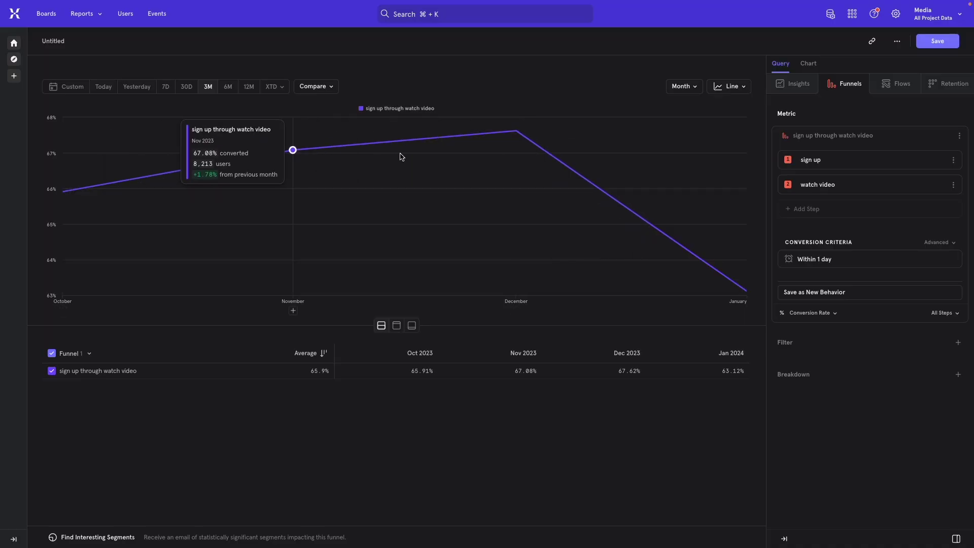
pyautogui.click(730, 86)
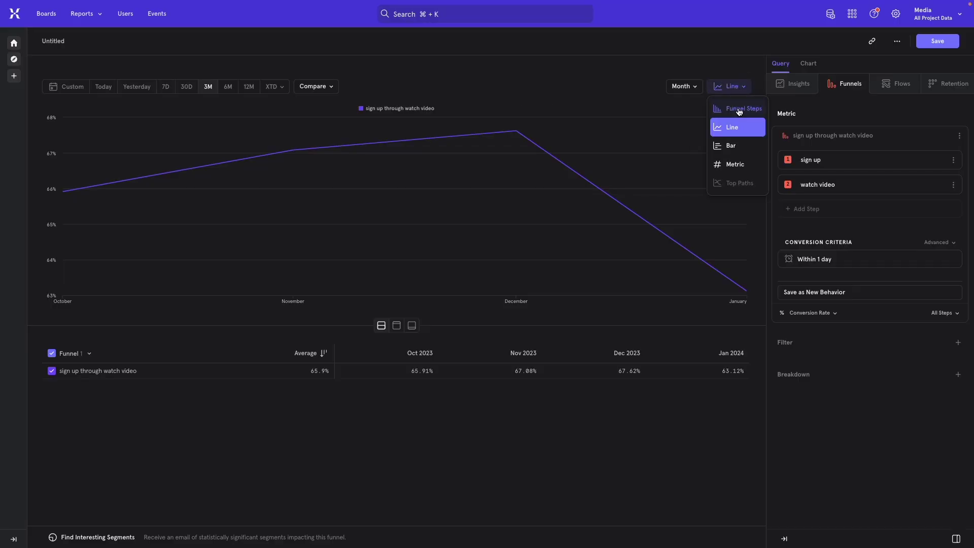
pyautogui.click(739, 110)
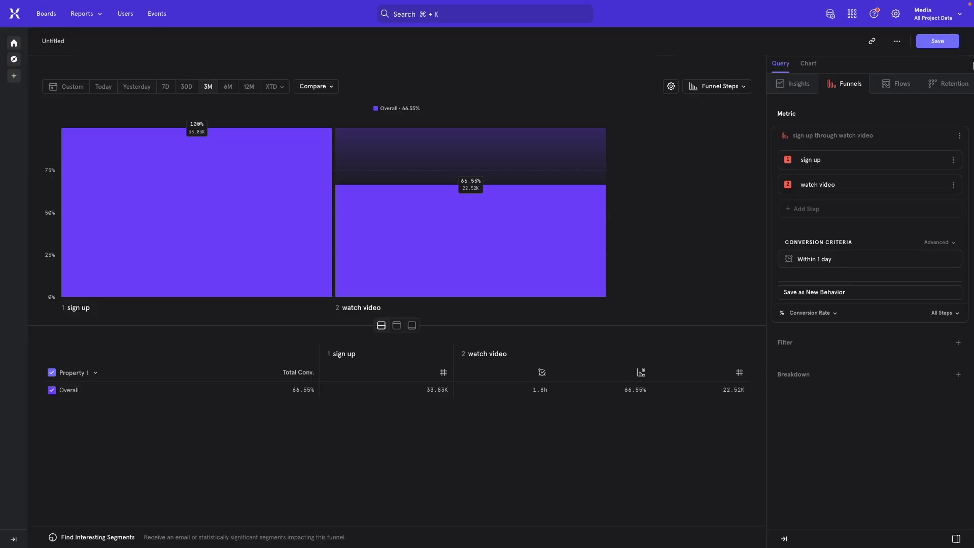
# Name the funnel 'Activation: Signup -> watching a video' and save it to My test dashboard
pyautogui.click(57, 40)
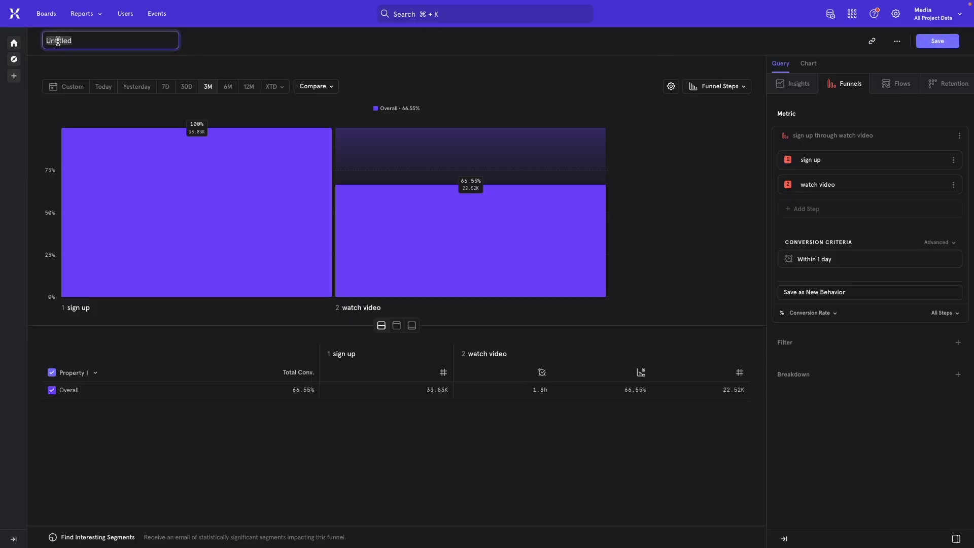
pyautogui.write('Activ')
pyautogui.write('atio')
pyautogui.write('n: S')
pyautogui.write('ign')
pyautogui.write('up ->')
pyautogui.write(' watching a')
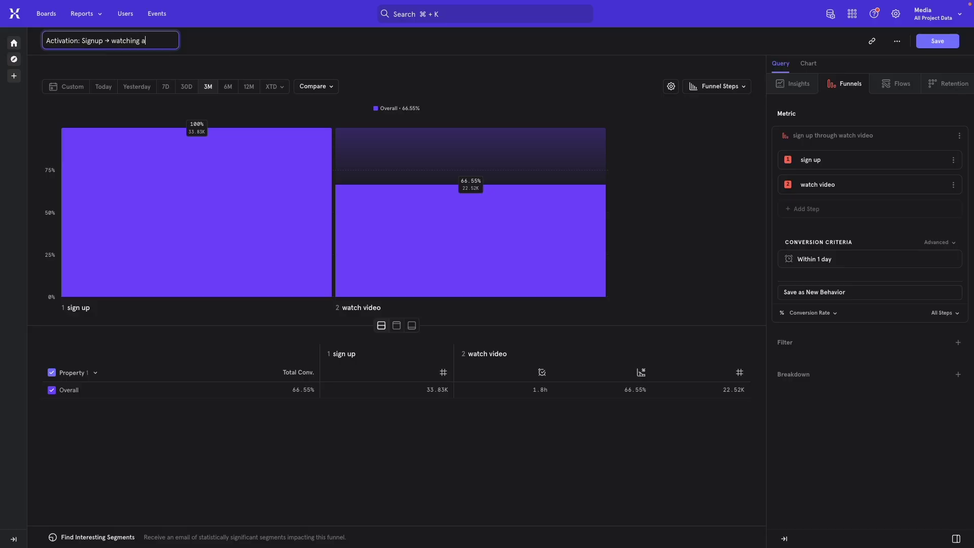
pyautogui.write(' video')
pyautogui.press('Return')
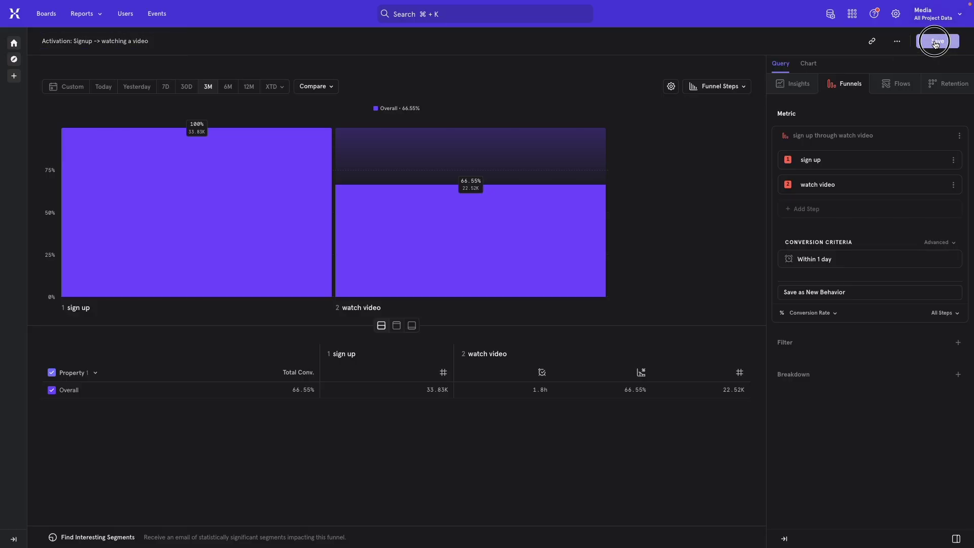
pyautogui.click(936, 42)
pyautogui.click(852, 92)
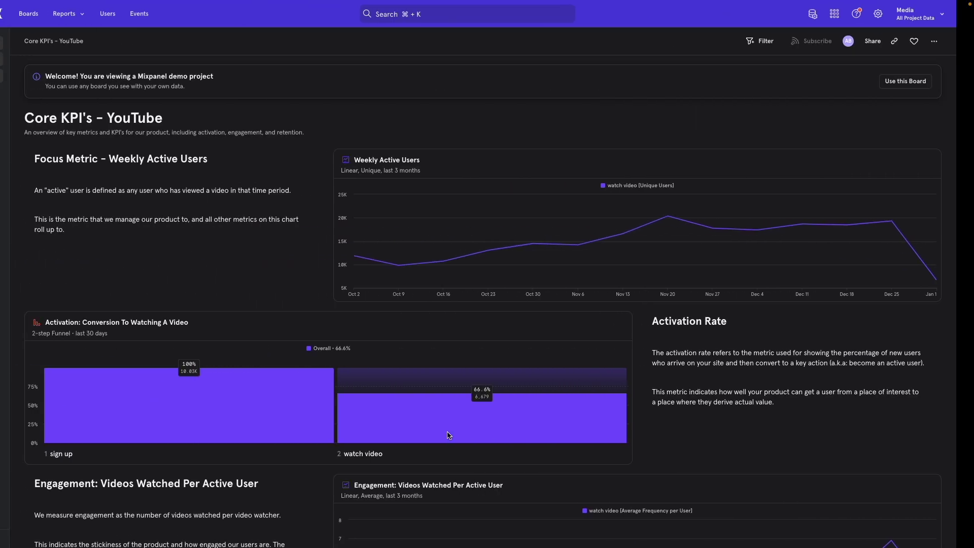
pyautogui.scroll(-3, 448, 435)
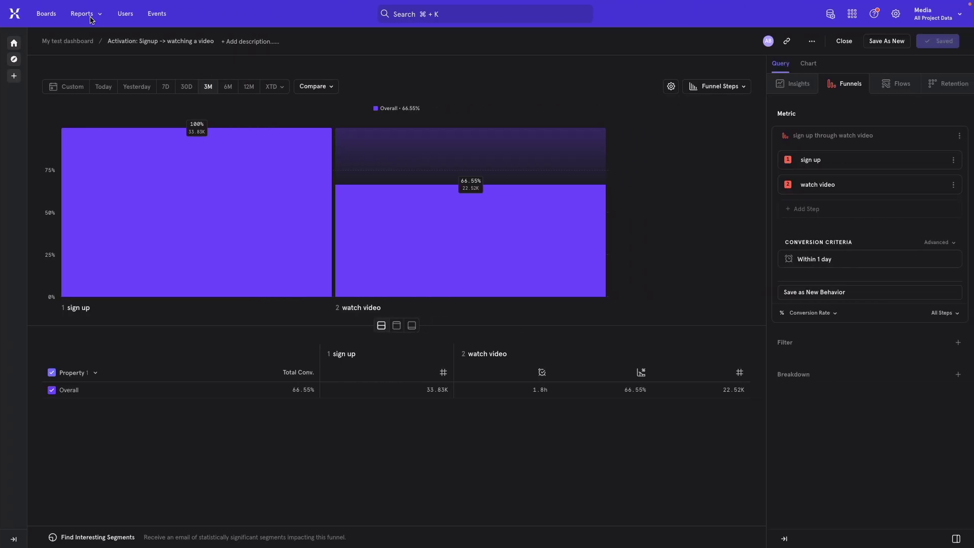
# Start another Insights report of watch video unique users, weekly over 3 months
pyautogui.click(93, 15)
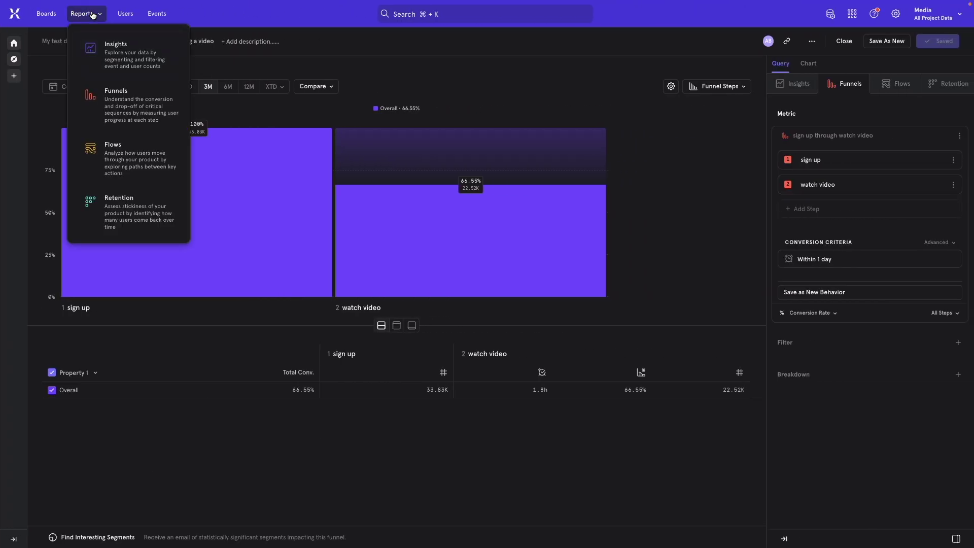
pyautogui.click(121, 51)
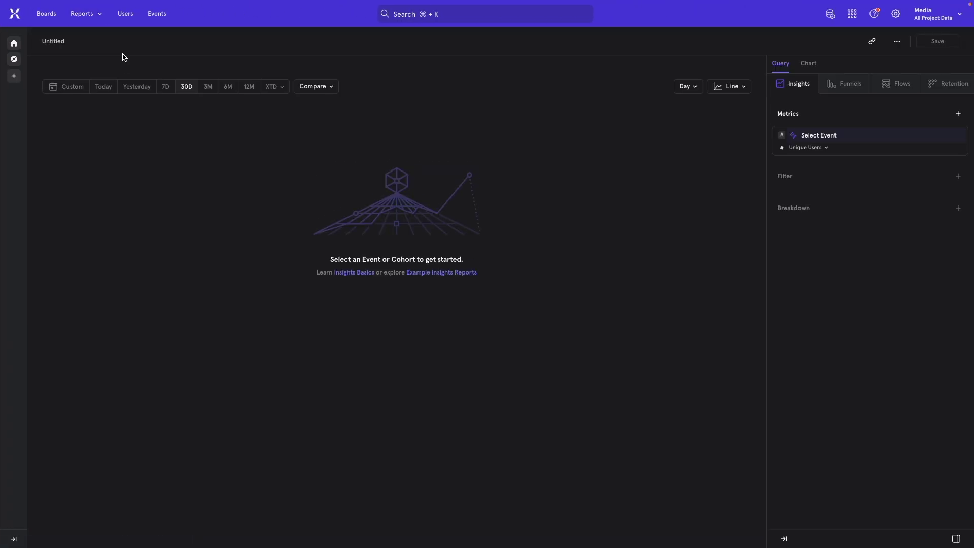
pyautogui.click(826, 138)
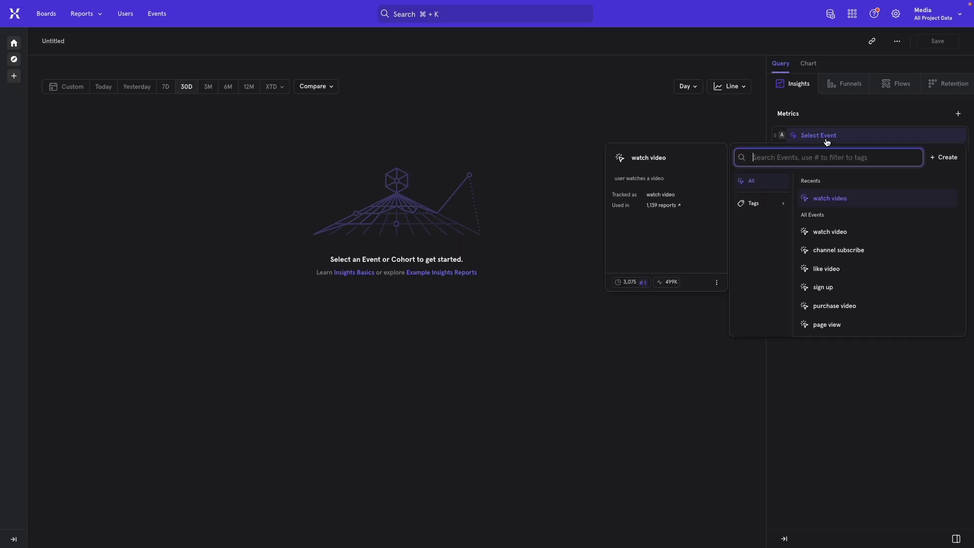
pyautogui.write('watch')
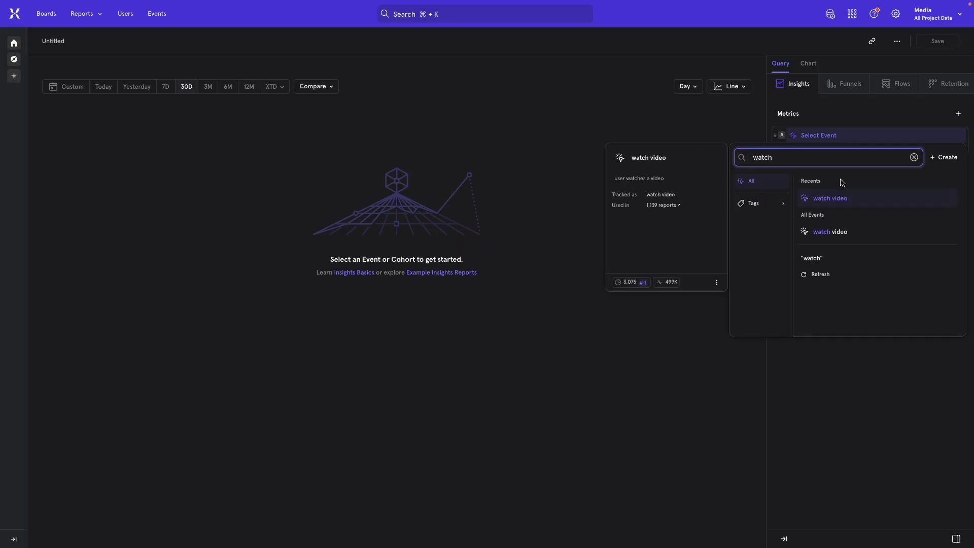
pyautogui.click(830, 199)
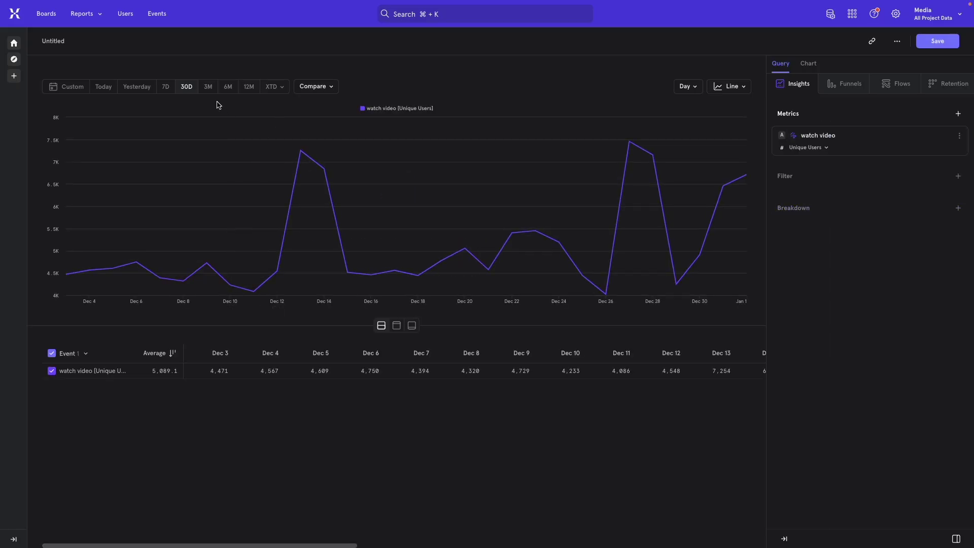
pyautogui.click(208, 87)
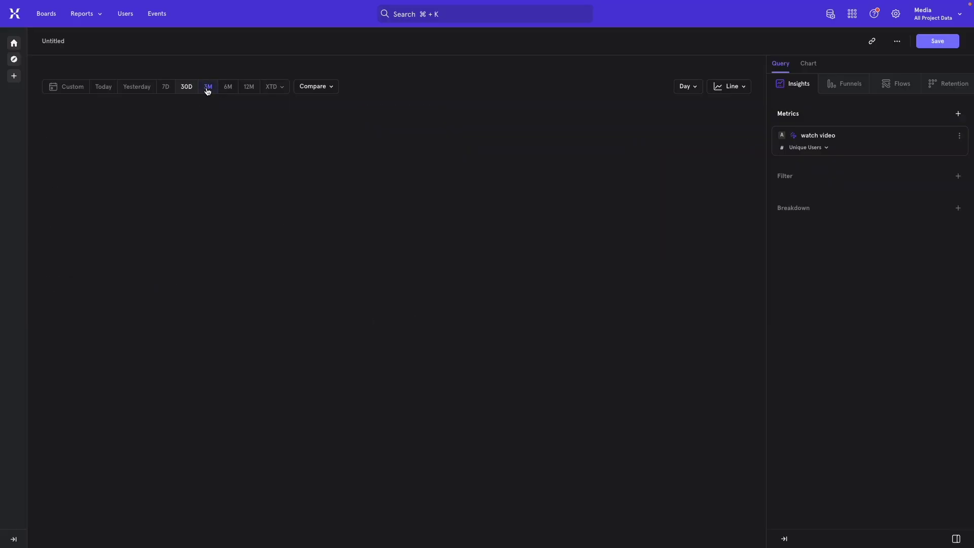
pyautogui.click(680, 85)
pyautogui.click(685, 170)
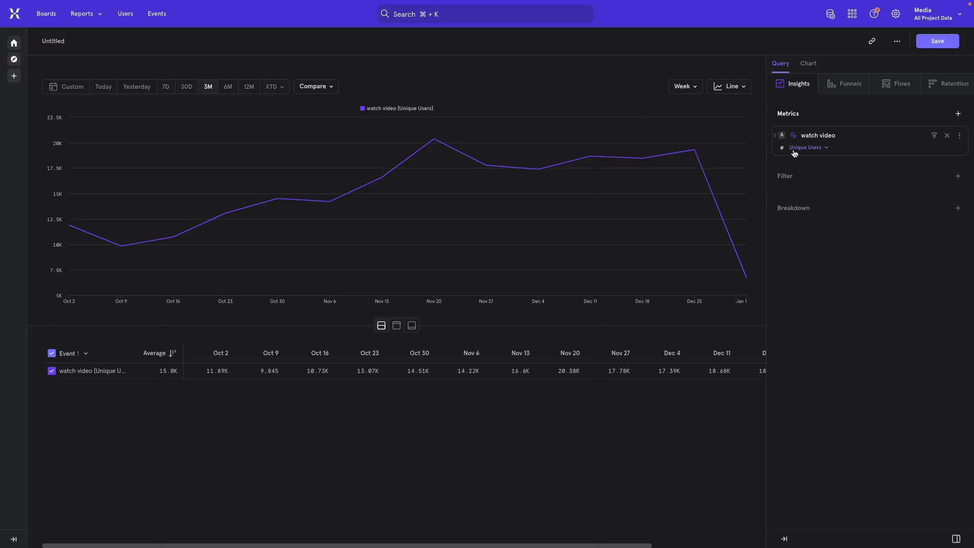
# Change the watch video measure from Unique Users to average Frequency per User
pyautogui.moveTo(805, 148)
pyautogui.click(812, 151)
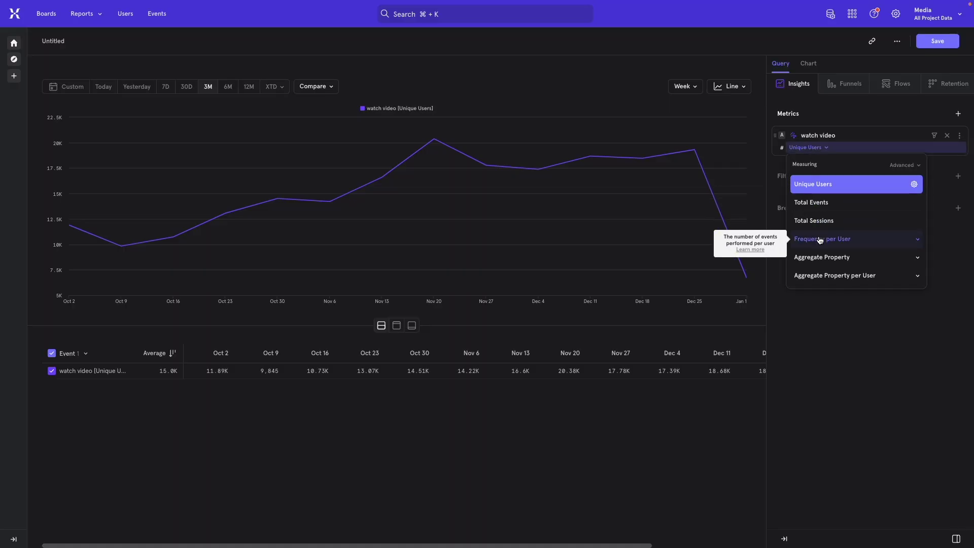
pyautogui.click(851, 243)
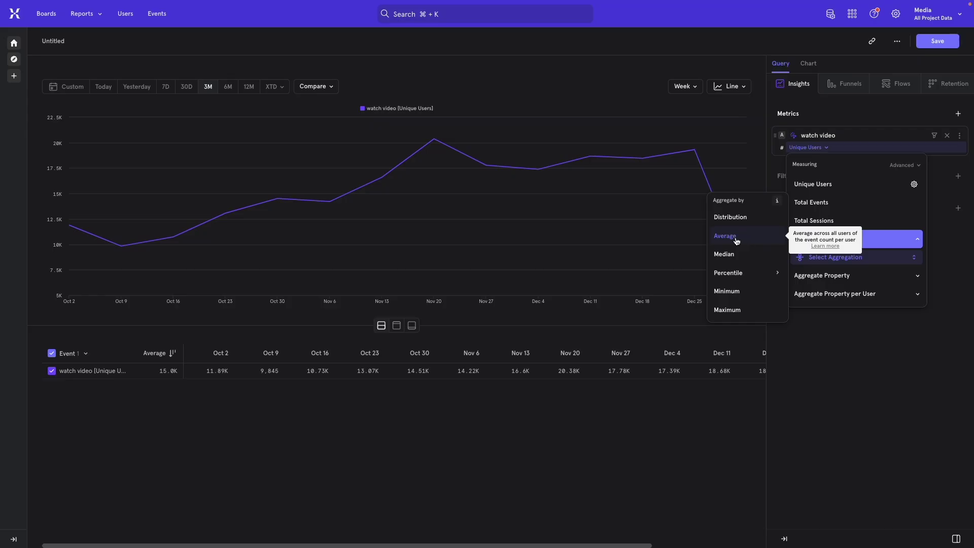
pyautogui.click(736, 241)
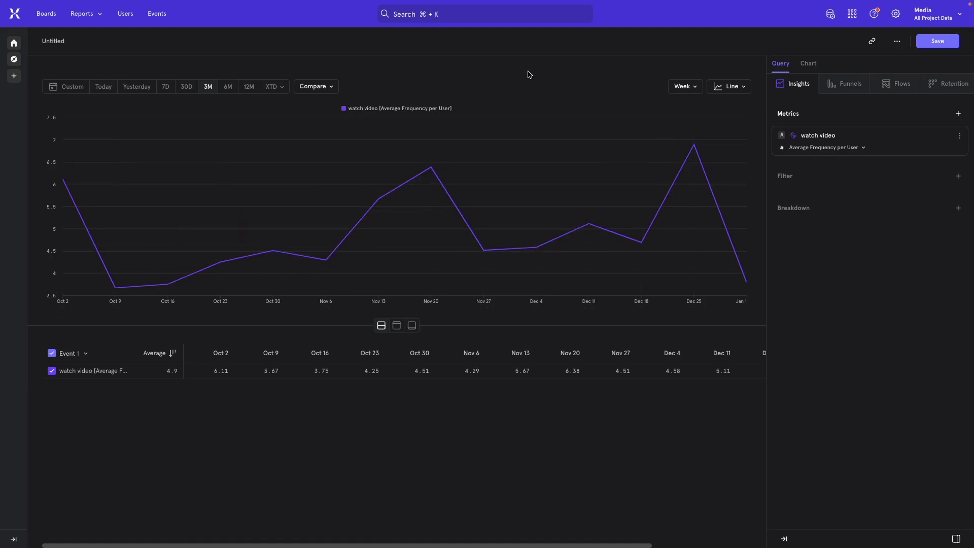
# Title the report 'Engagement: Videos watched per active user' and save it to Core KPI's - YouTube
pyautogui.click(51, 42)
pyautogui.write('En')
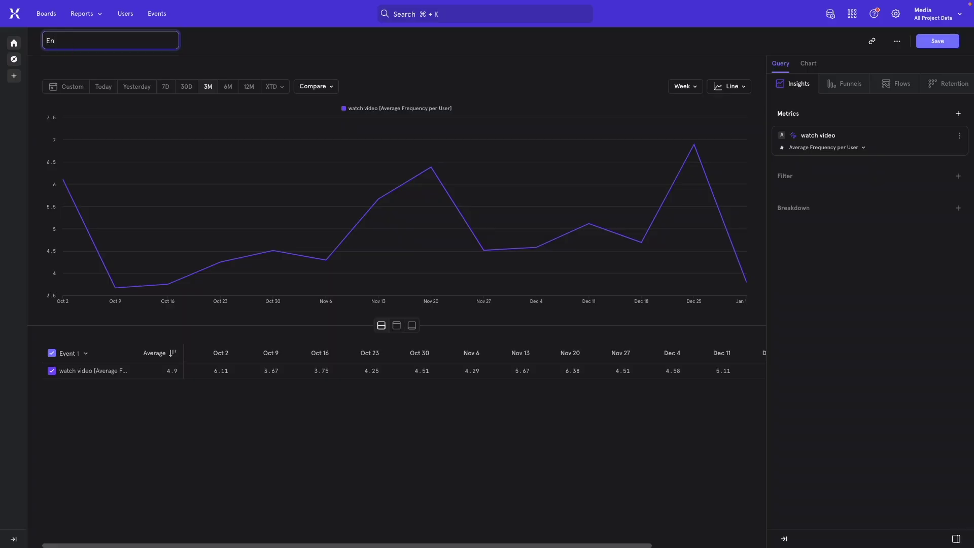
pyautogui.write('gagement: Vi')
pyautogui.write('deos watch')
pyautogui.write('ed per a')
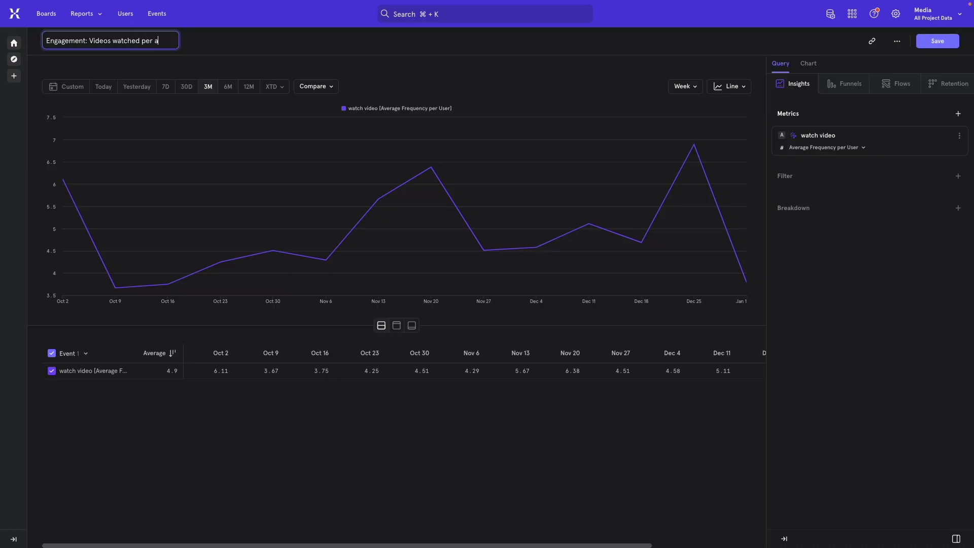
pyautogui.write('ctive user')
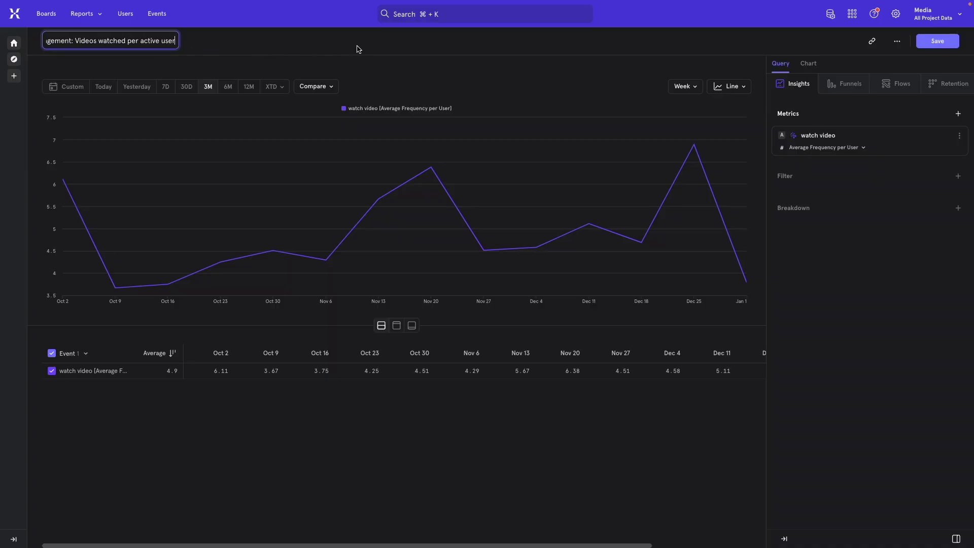
pyautogui.click(935, 47)
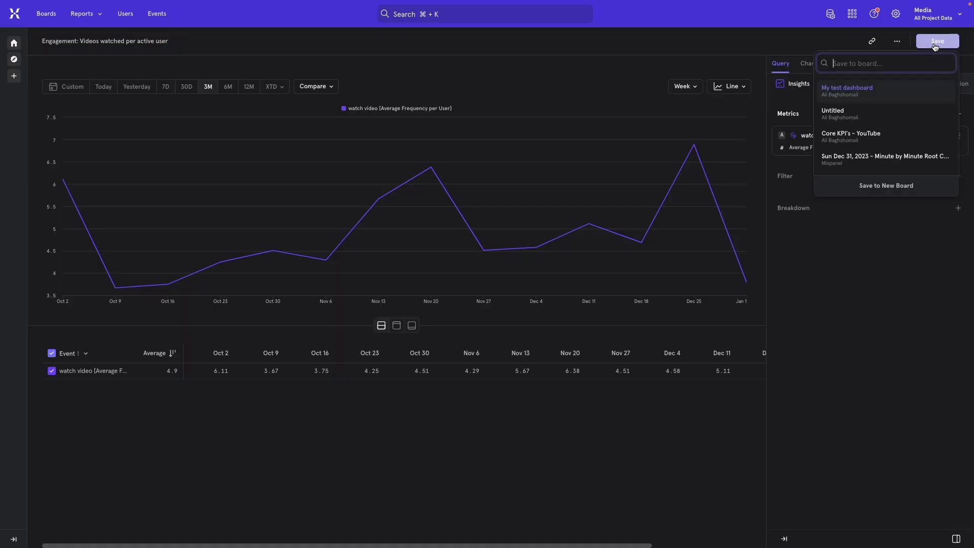
pyautogui.click(871, 87)
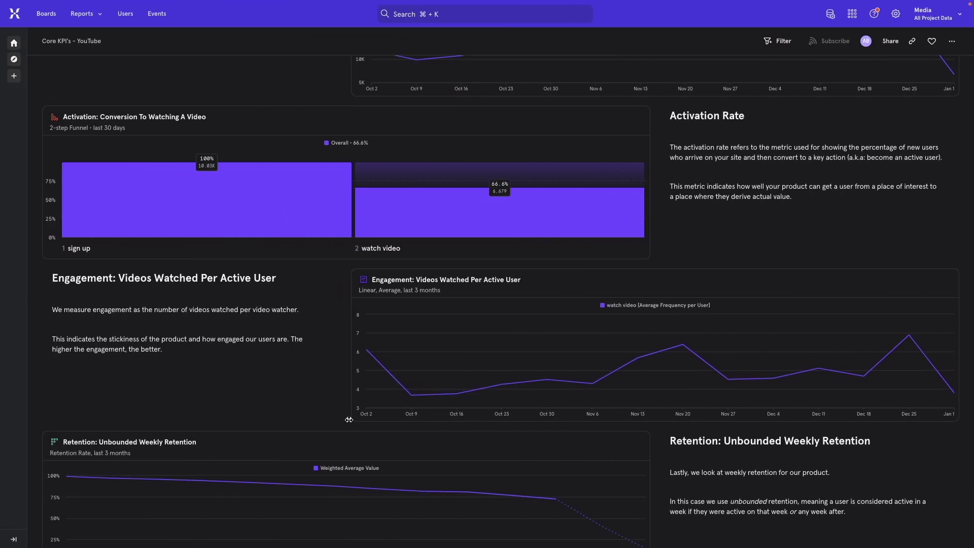
# Scroll down the board, then return to the saved Engagement: Videos watched per active user report
pyautogui.scroll(-3, 213, 325)
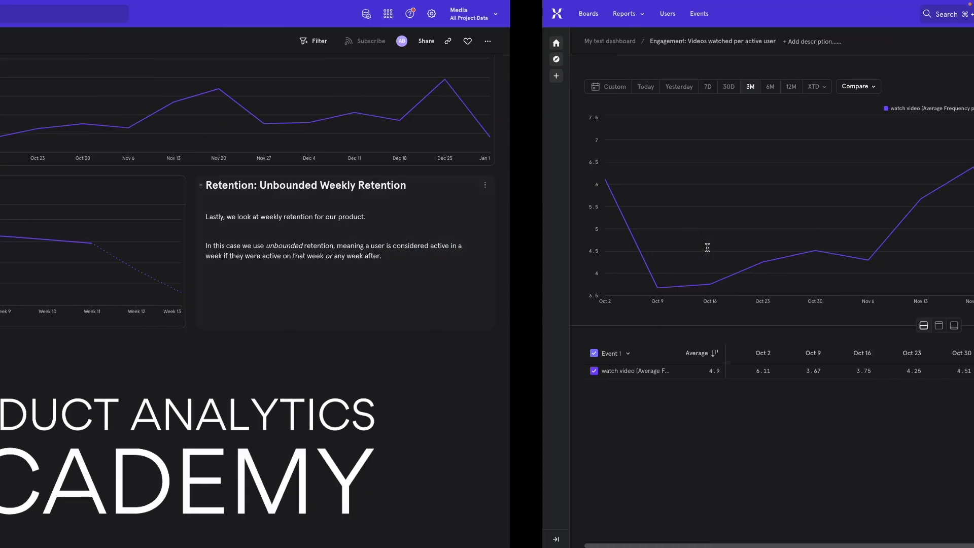
pyautogui.click(92, 14)
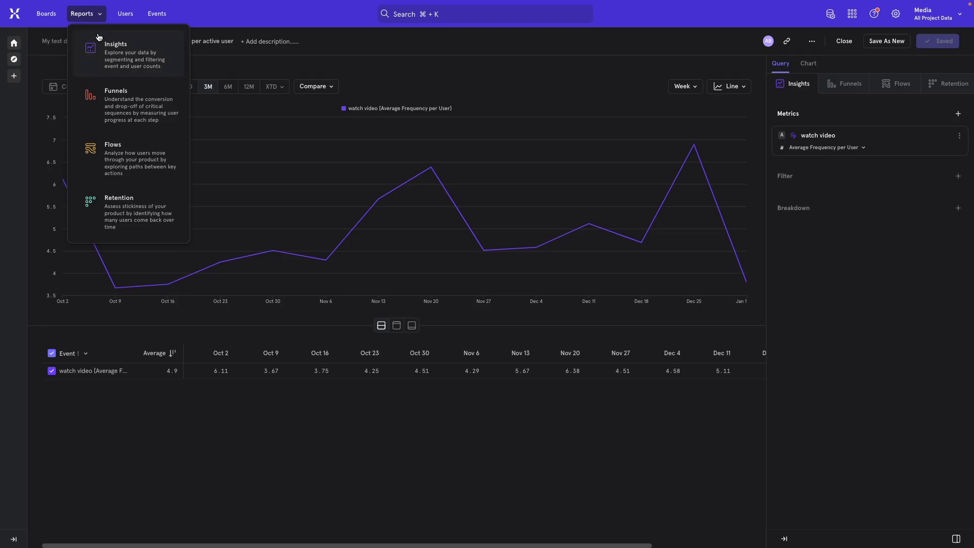
# Build a Retention report from sign up to watch video, expanding its per-date cohorts
pyautogui.click(117, 212)
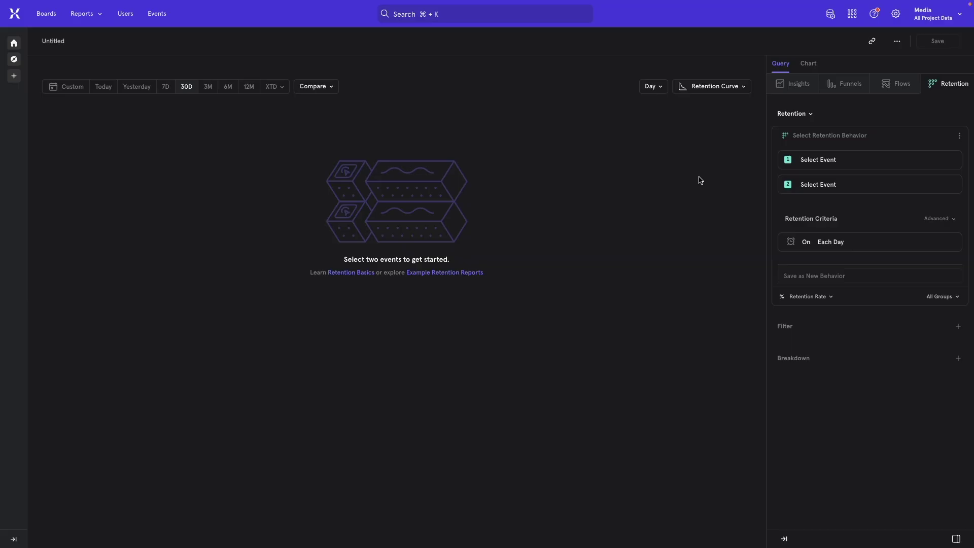
pyautogui.moveTo(870, 160)
pyautogui.click(821, 163)
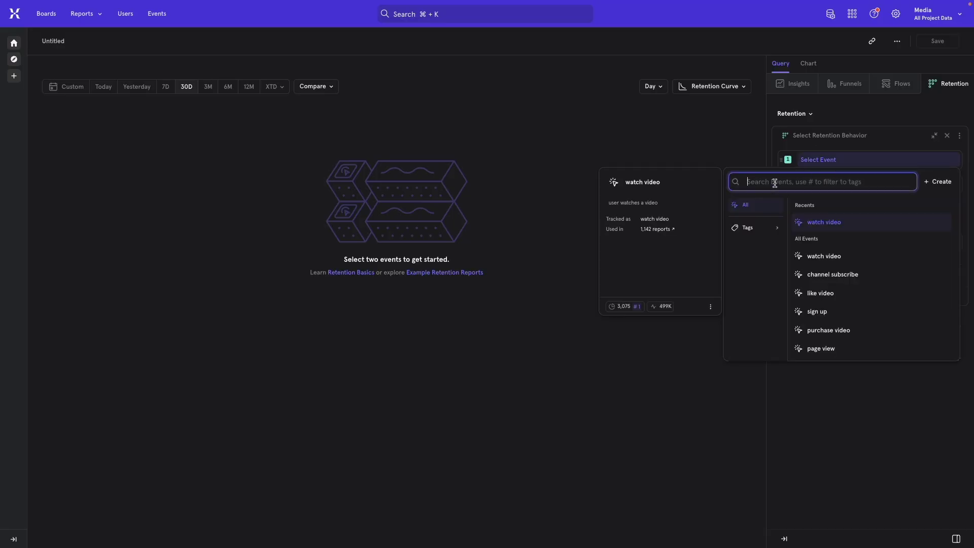
pyautogui.write('si')
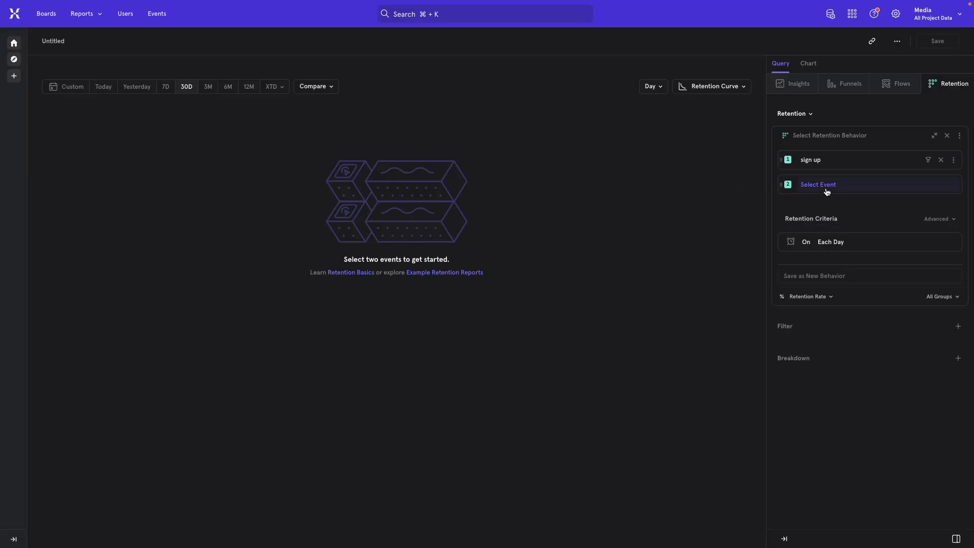
pyautogui.click(826, 190)
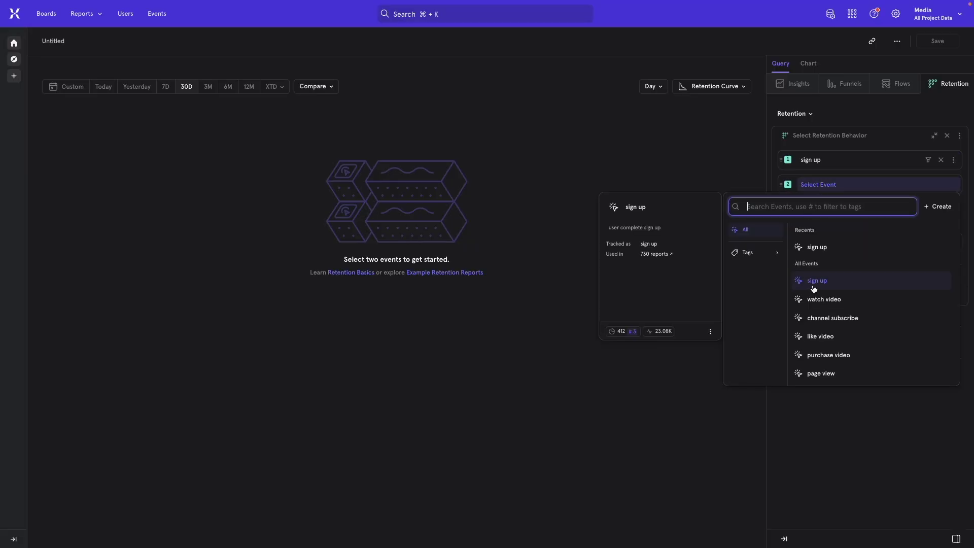
pyautogui.click(823, 299)
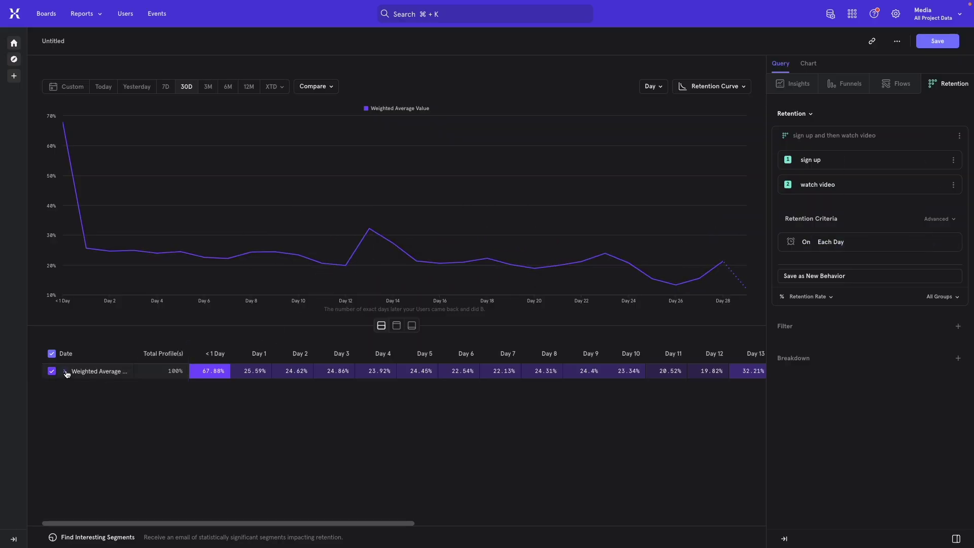
pyautogui.moveTo(699, 279)
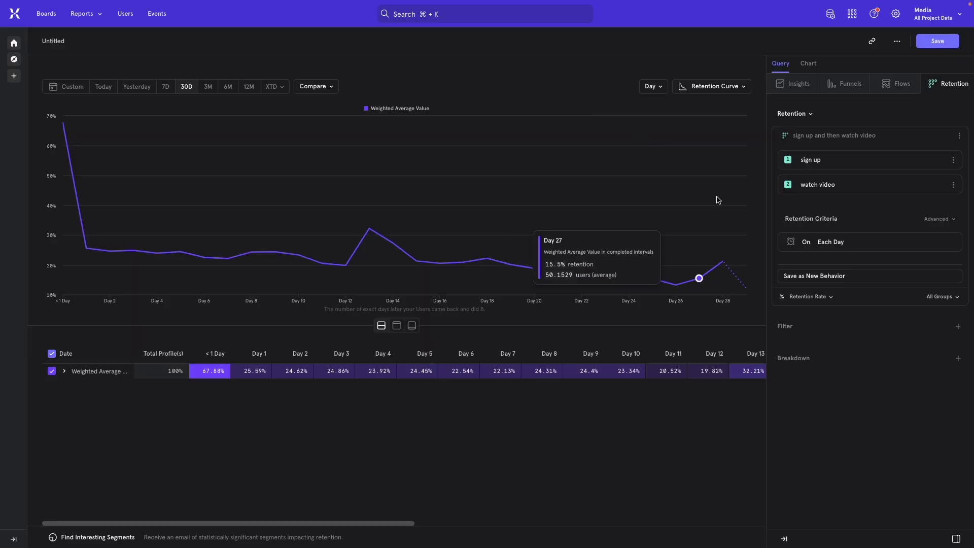
pyautogui.click(64, 371)
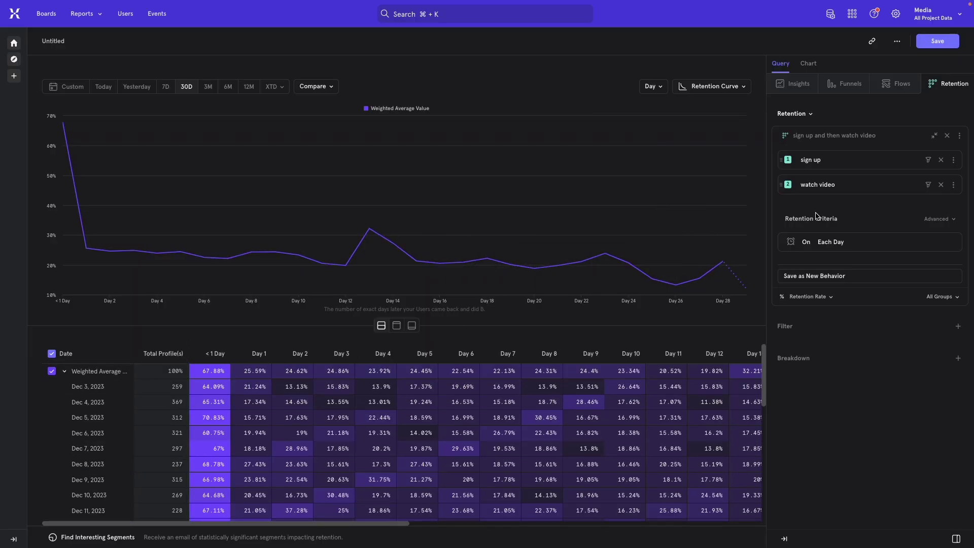
# Set retention to each week, group by week, and widen the range to 3 months
pyautogui.click(833, 243)
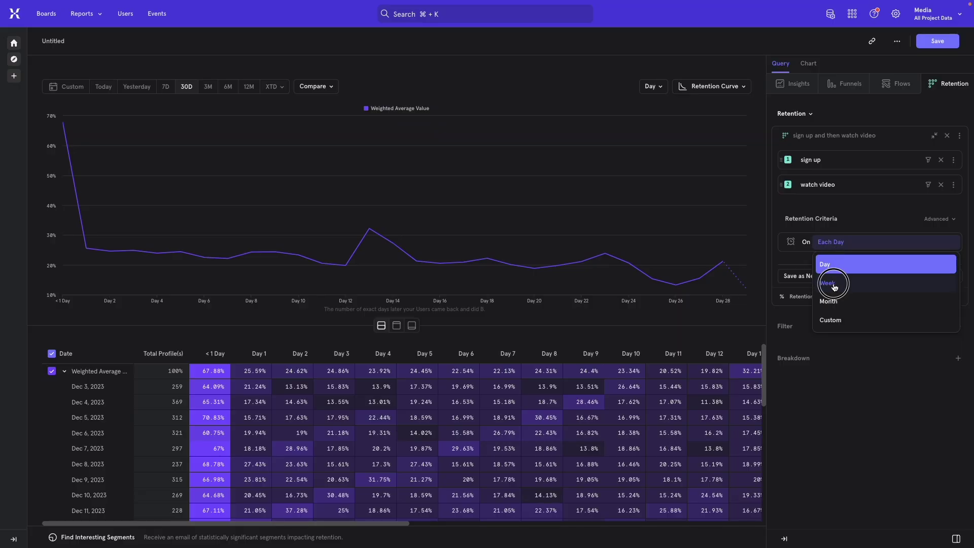
pyautogui.click(831, 283)
pyautogui.click(662, 89)
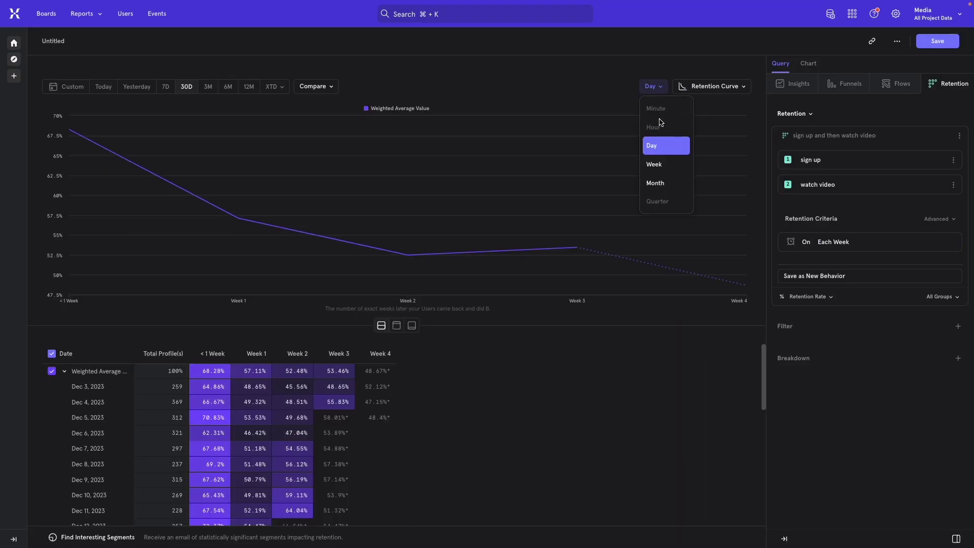
pyautogui.click(655, 167)
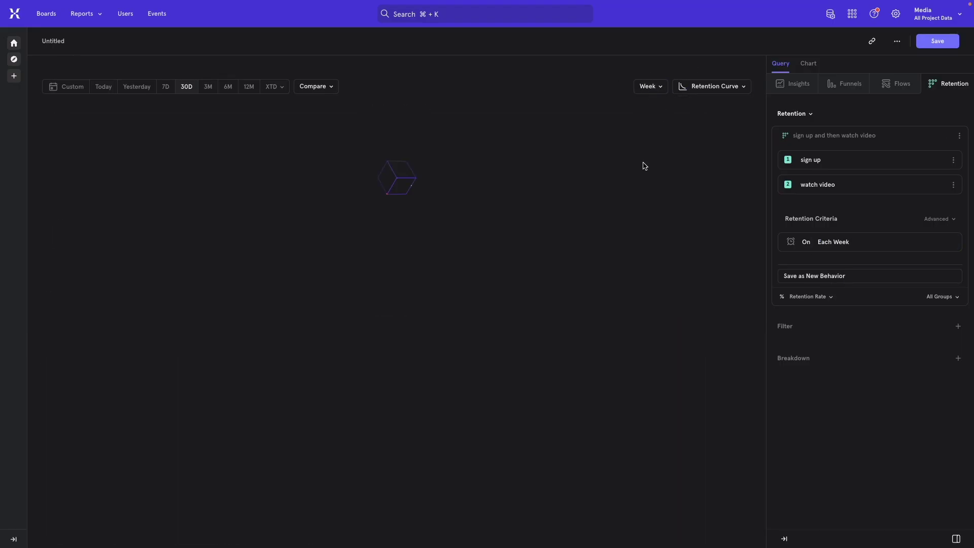
pyautogui.click(212, 91)
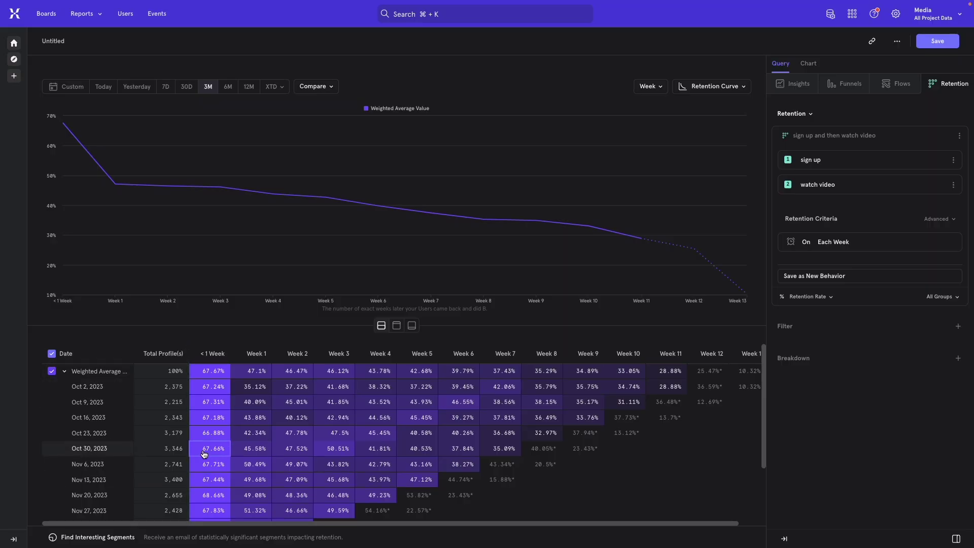
pyautogui.scroll(-1, 152, 451)
pyautogui.scroll(1, 152, 451)
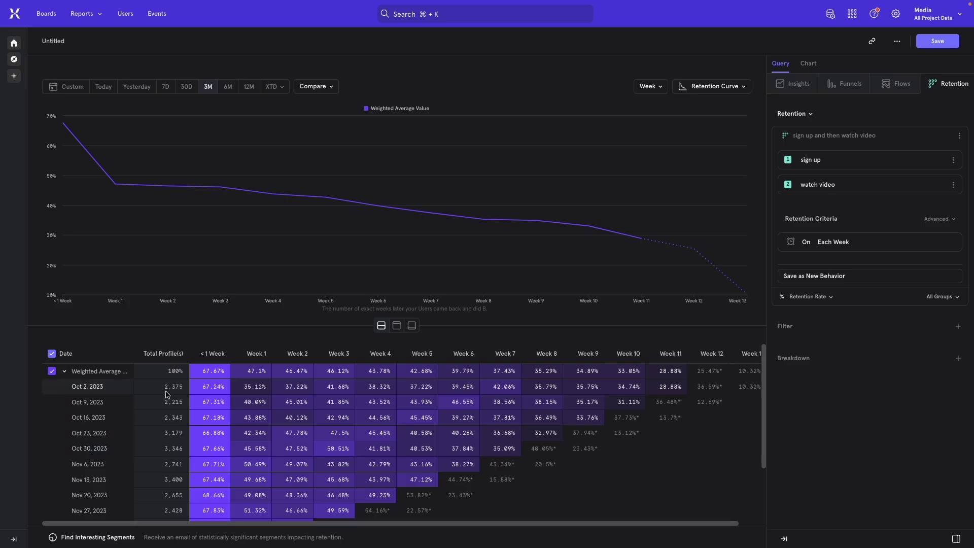
pyautogui.tripleClick(73, 388)
pyautogui.click(76, 406)
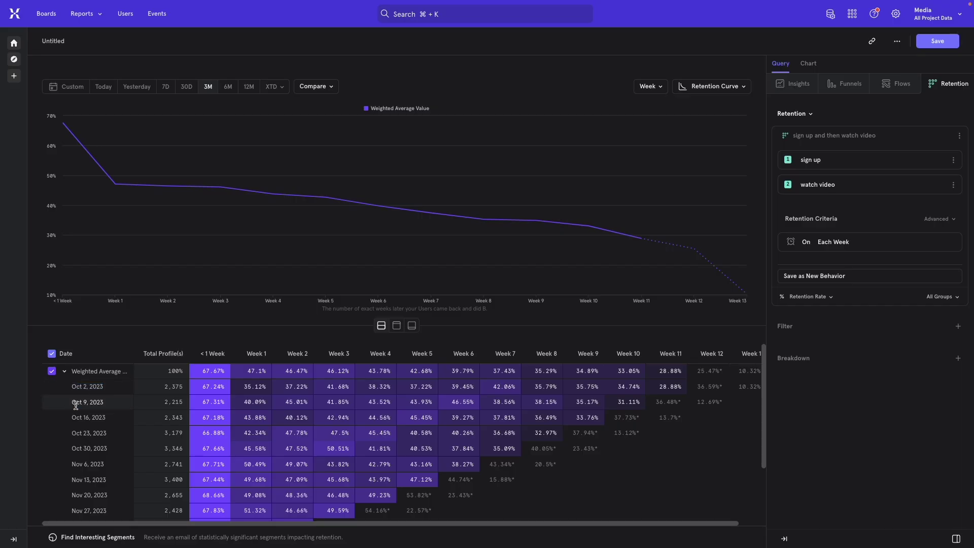
pyautogui.tripleClick(76, 404)
pyautogui.tripleClick(77, 417)
pyautogui.tripleClick(79, 433)
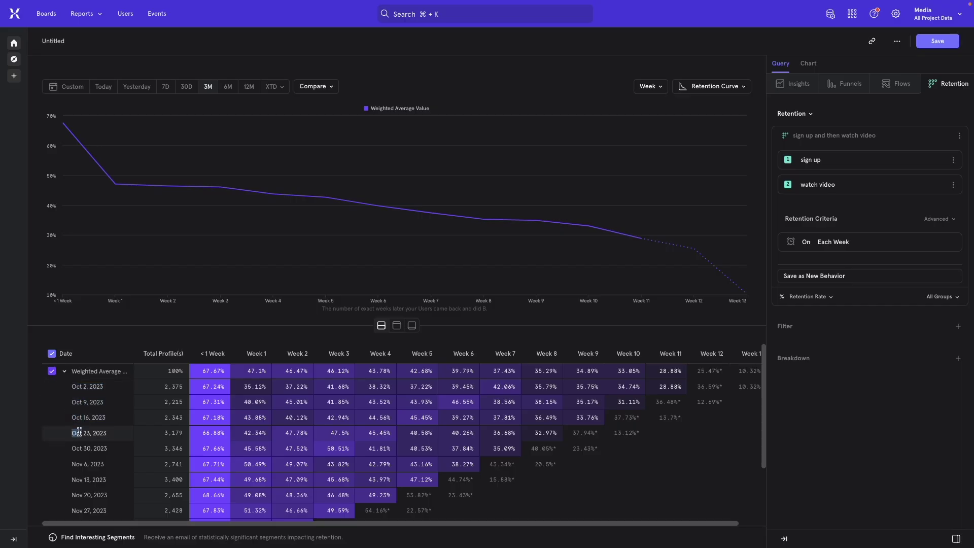
pyautogui.tripleClick(84, 387)
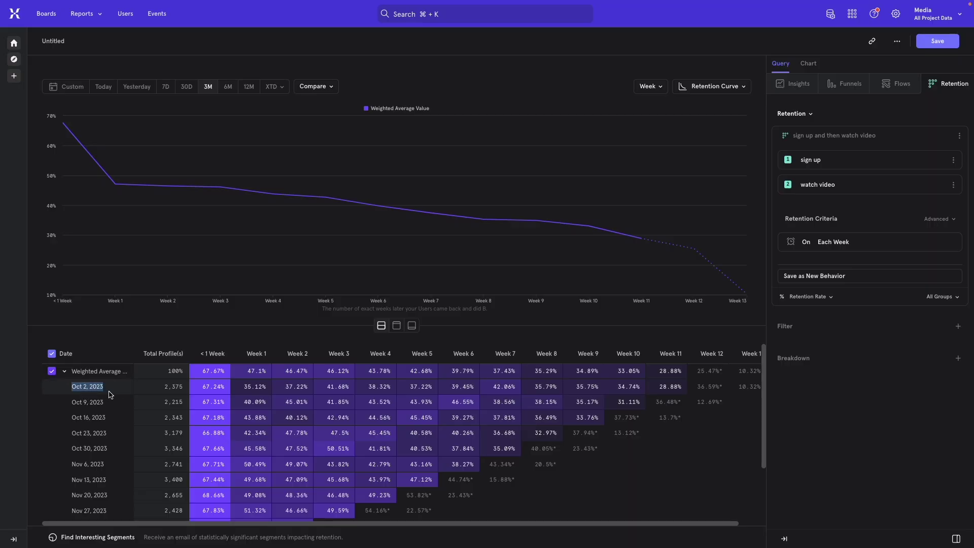
pyautogui.doubleClick(175, 386)
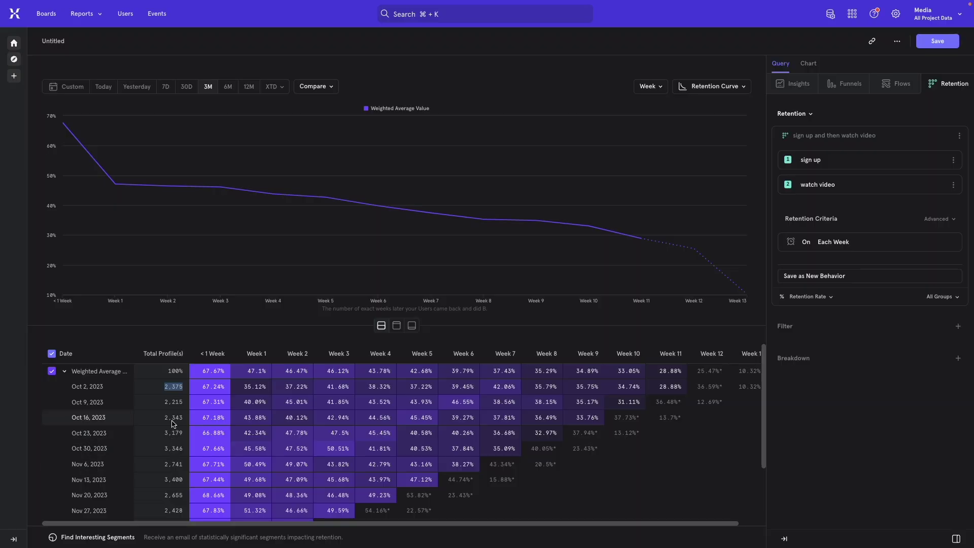
pyautogui.doubleClick(168, 398)
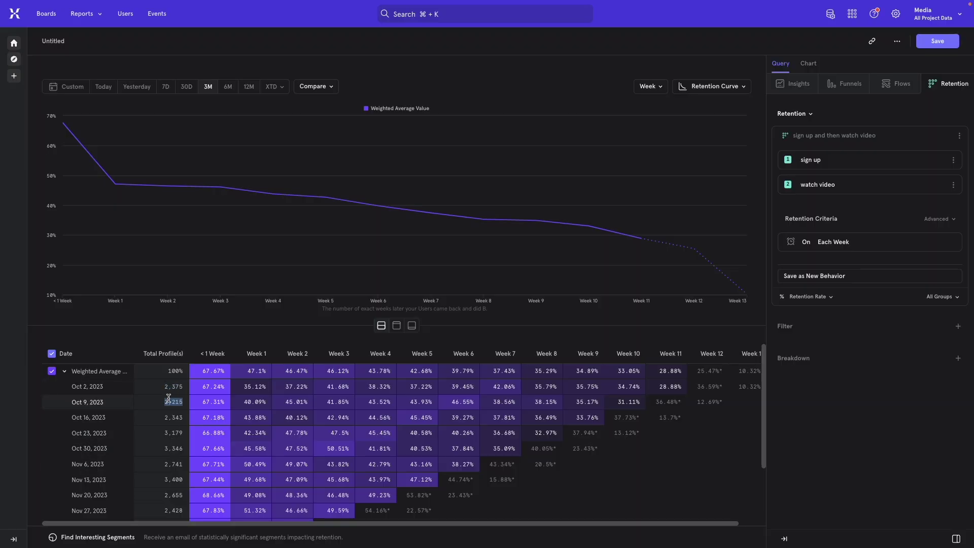
pyautogui.doubleClick(167, 388)
pyautogui.tripleClick(91, 402)
pyautogui.moveTo(163, 402); pyautogui.dragTo(252, 406)
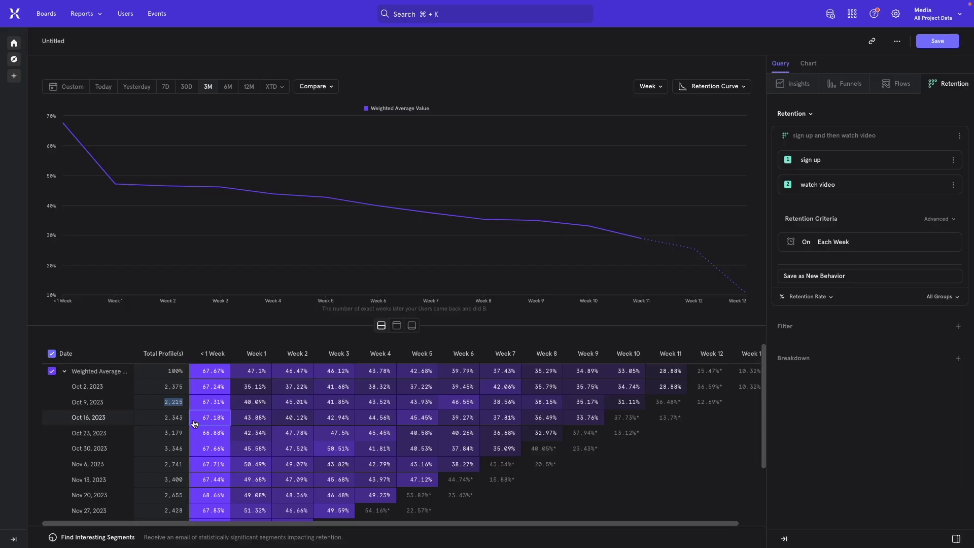
pyautogui.doubleClick(166, 421)
pyautogui.tripleClick(92, 419)
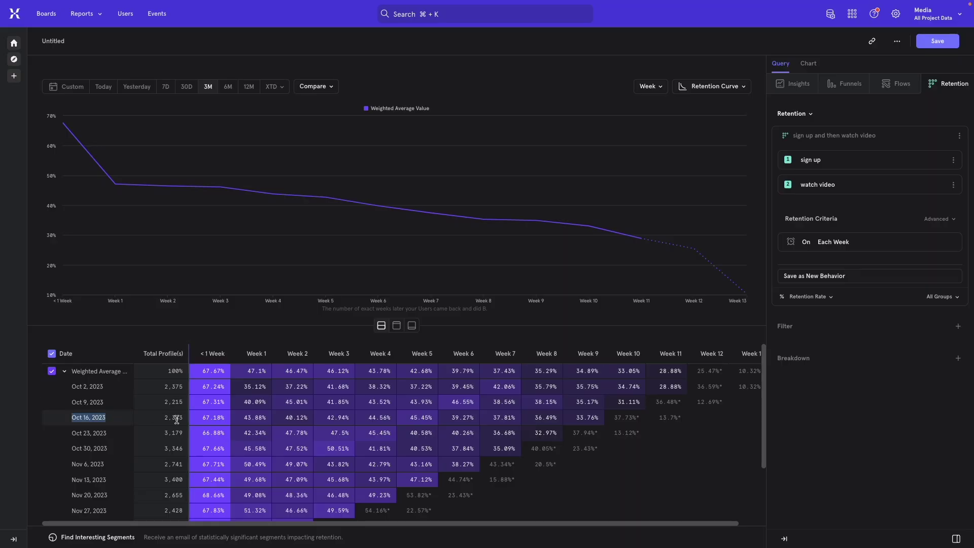
pyautogui.doubleClick(171, 448)
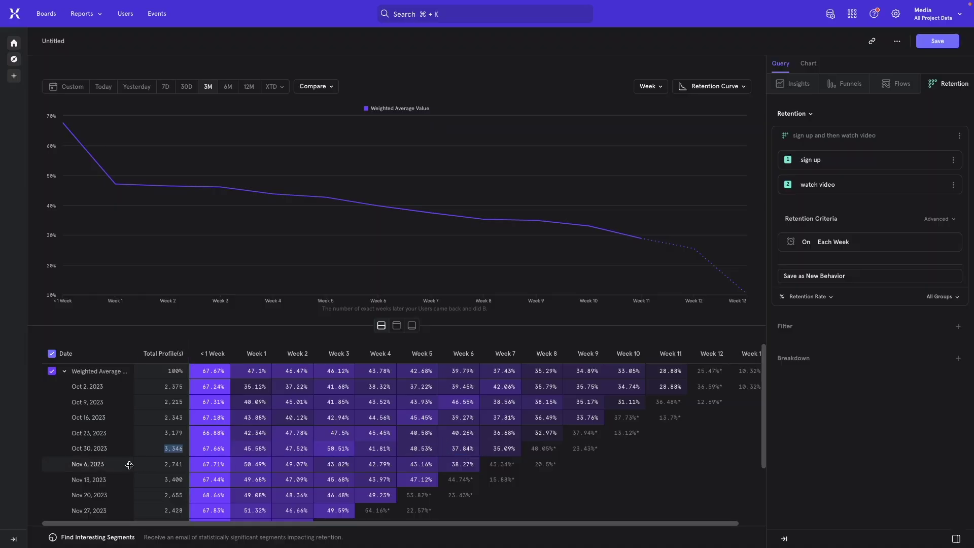
pyautogui.scroll(-2, 129, 464)
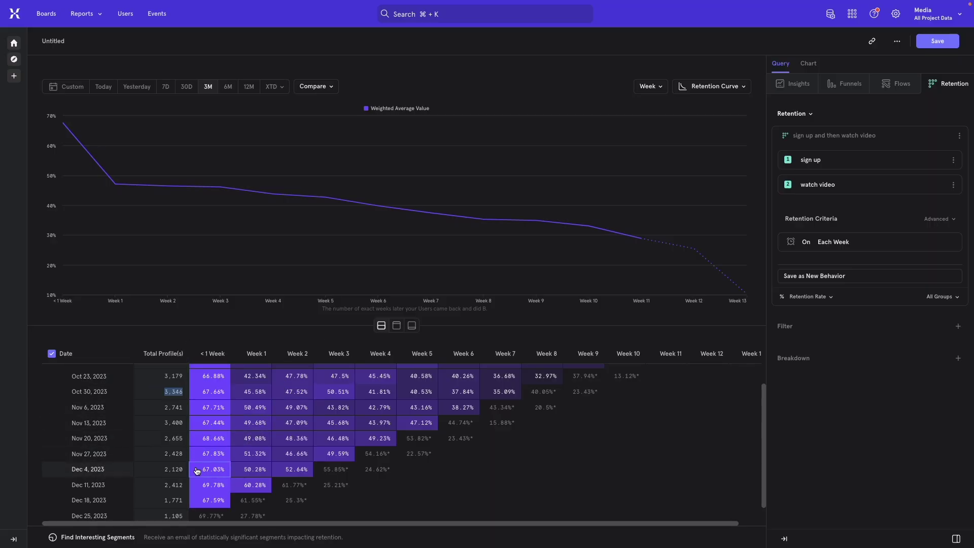
pyautogui.scroll(-1, 137, 487)
pyautogui.scroll(2, 120, 472)
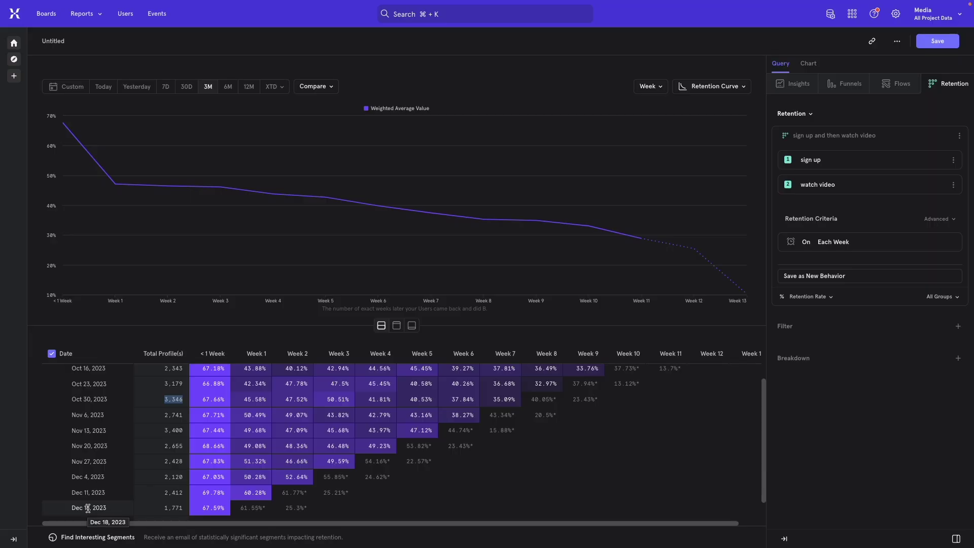
pyautogui.scroll(-1, 102, 508)
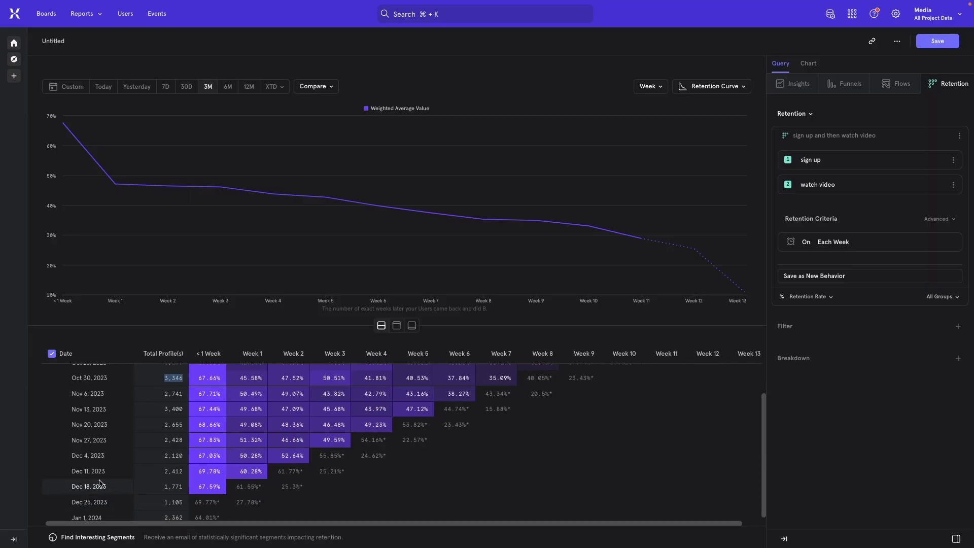
pyautogui.scroll(1, 101, 492)
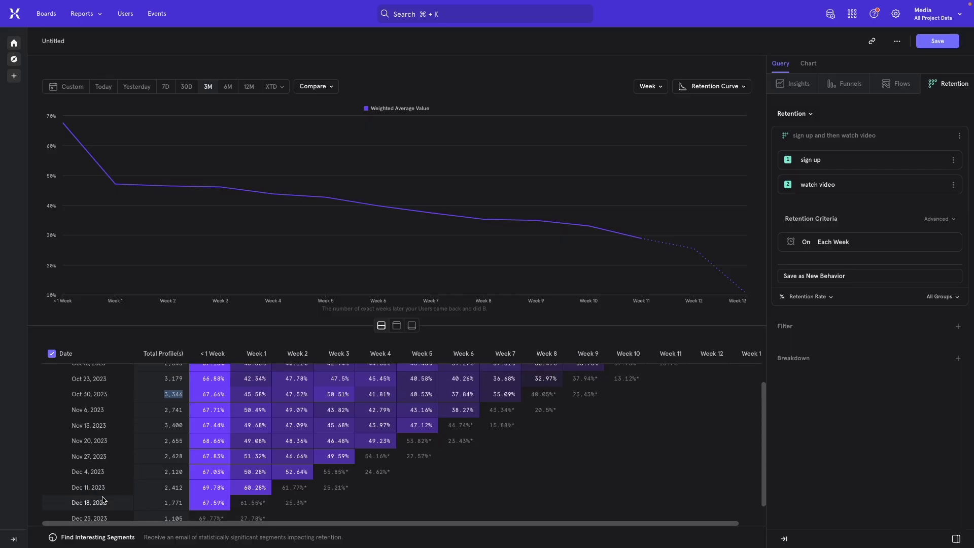
pyautogui.scroll(2, 103, 500)
pyautogui.scroll(2, 107, 497)
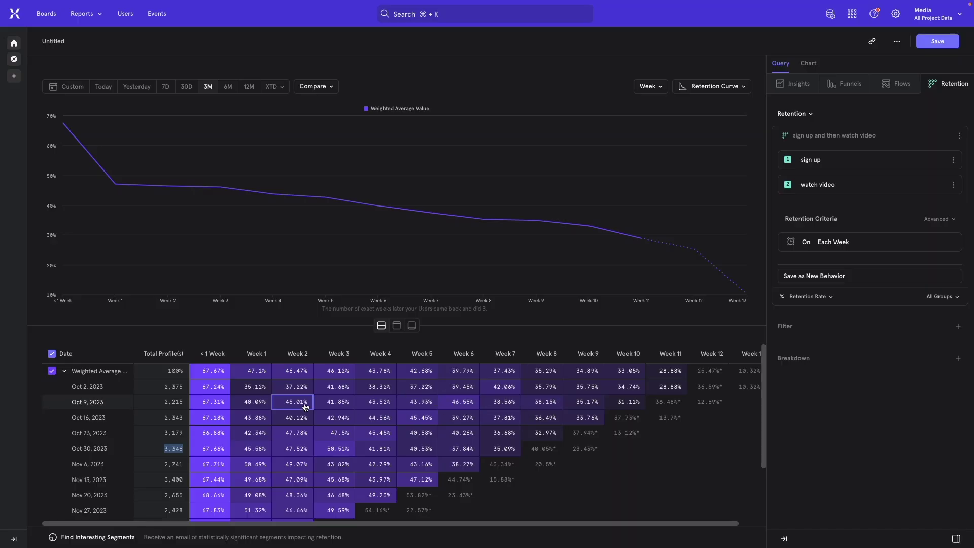
pyautogui.scroll(-1, 127, 438)
pyautogui.scroll(1, 127, 437)
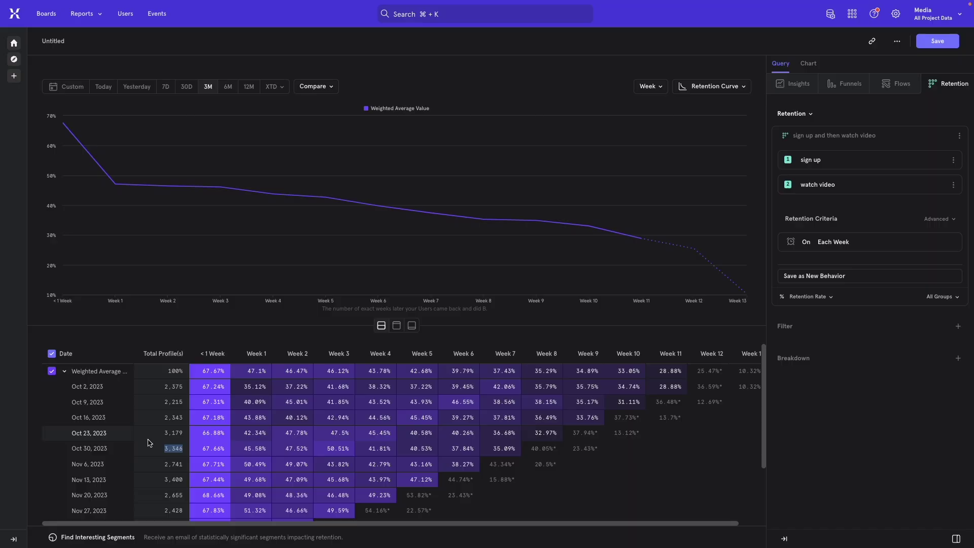
pyautogui.scroll(-1, 150, 443)
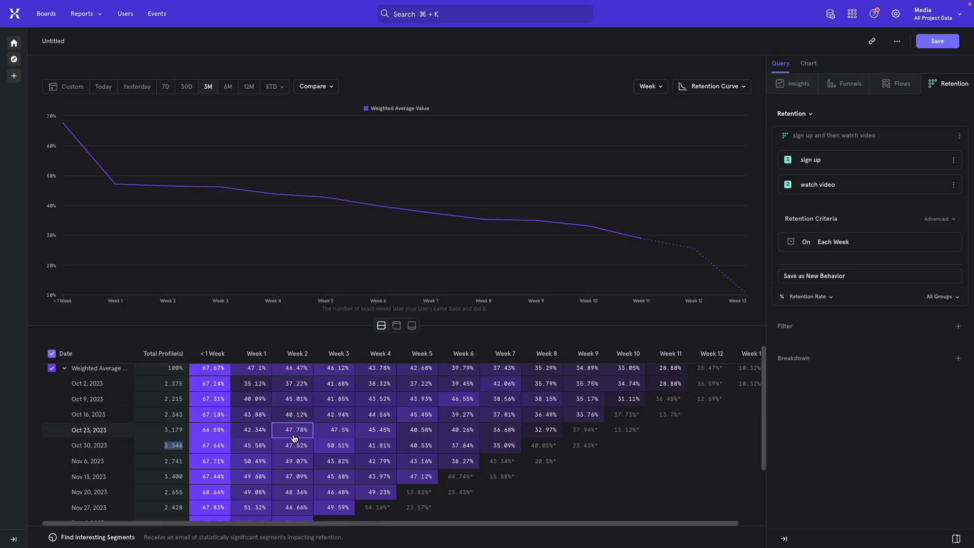
pyautogui.scroll(-1, 294, 438)
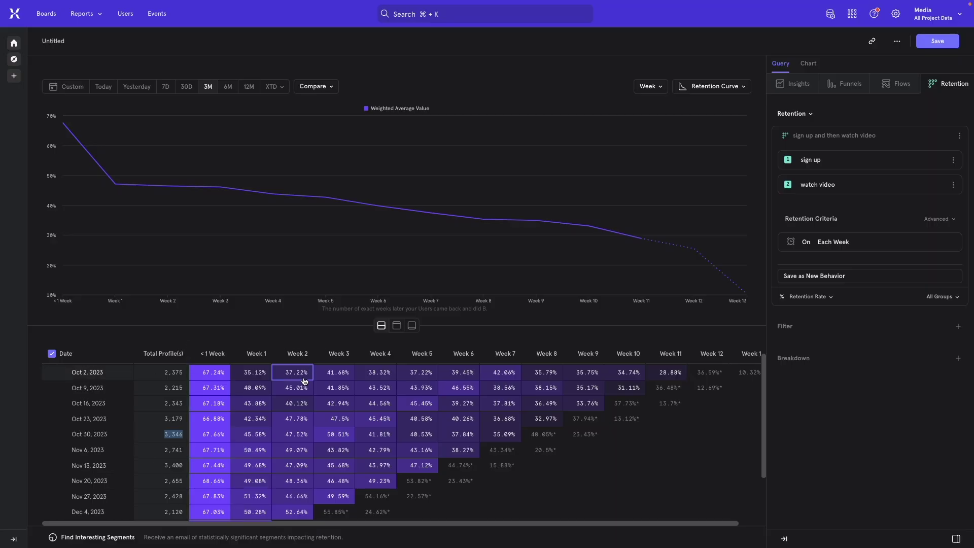
pyautogui.scroll(-1, 302, 430)
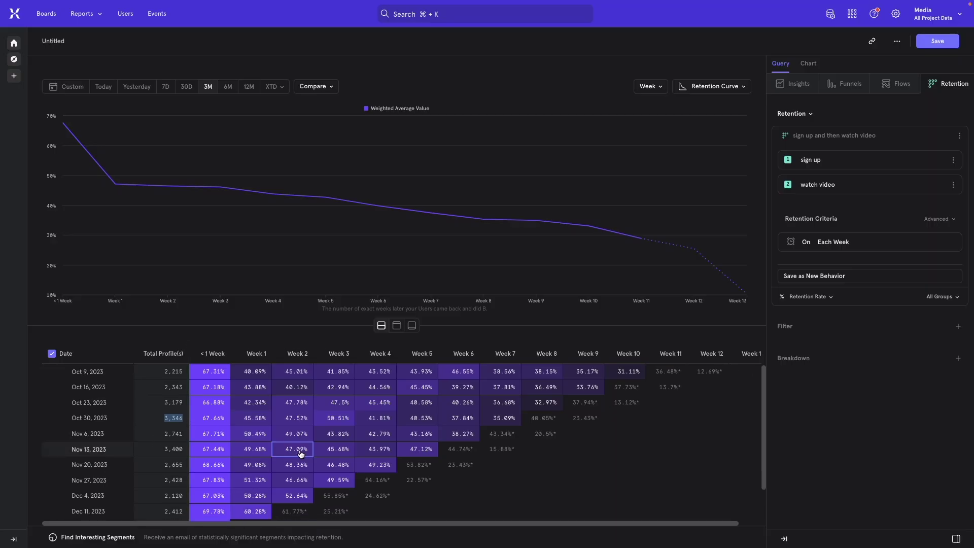
pyautogui.scroll(2, 296, 456)
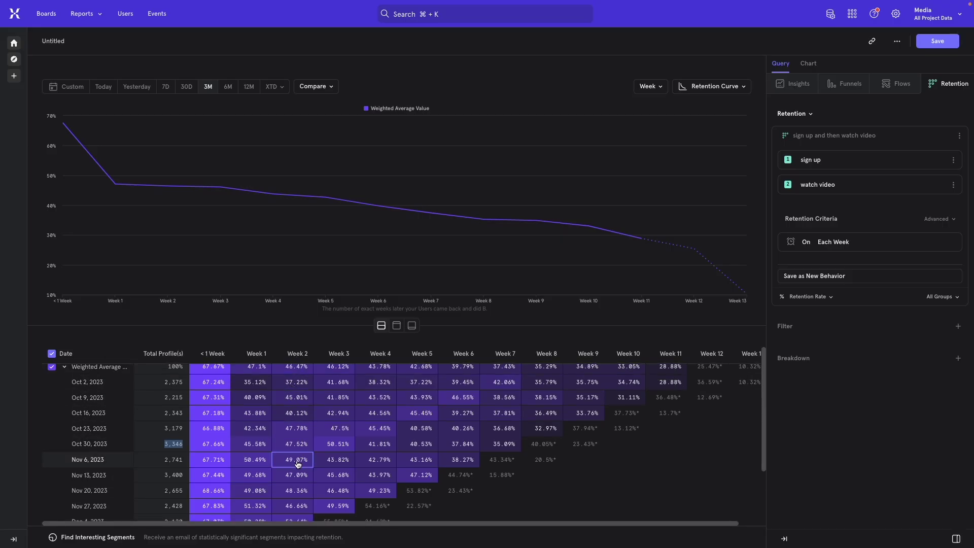
pyautogui.scroll(2, 97, 458)
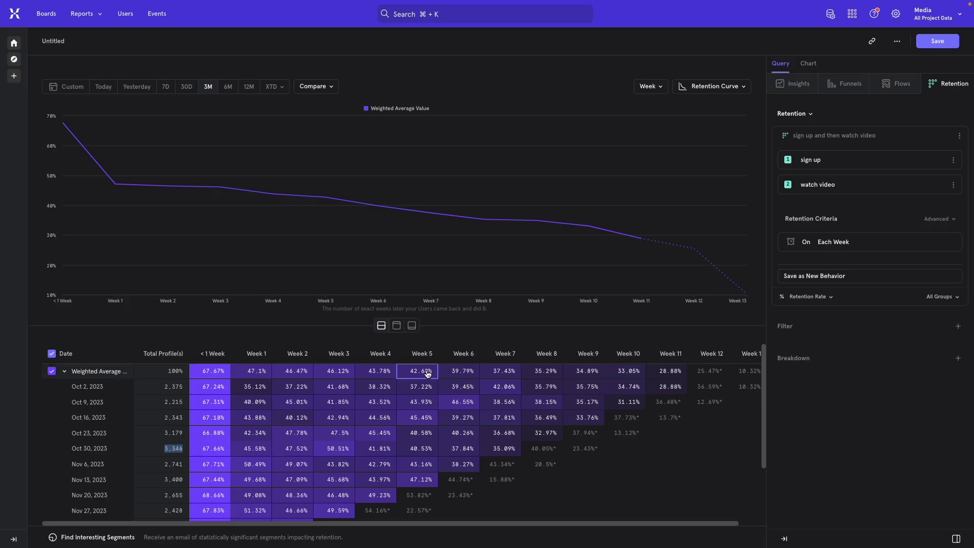
pyautogui.moveTo(867, 184)
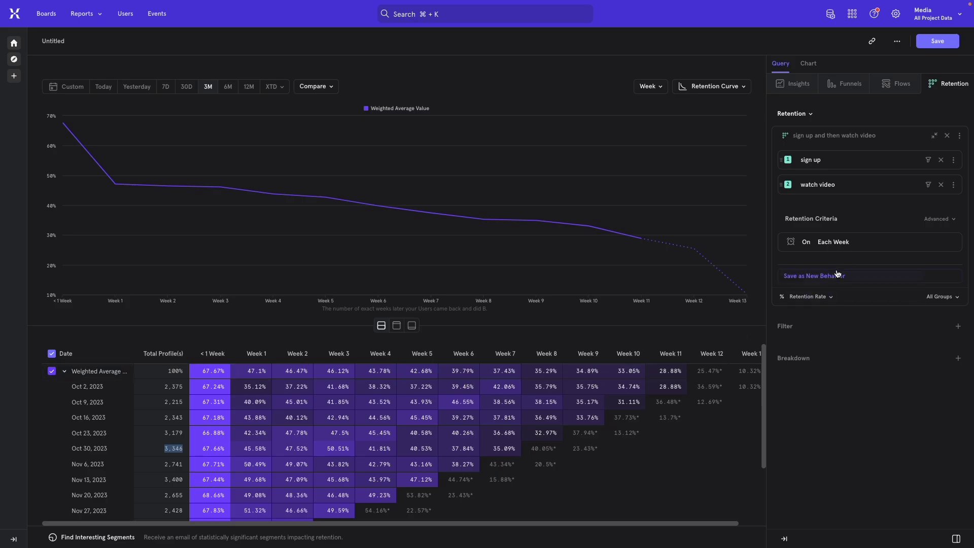
pyautogui.click(807, 243)
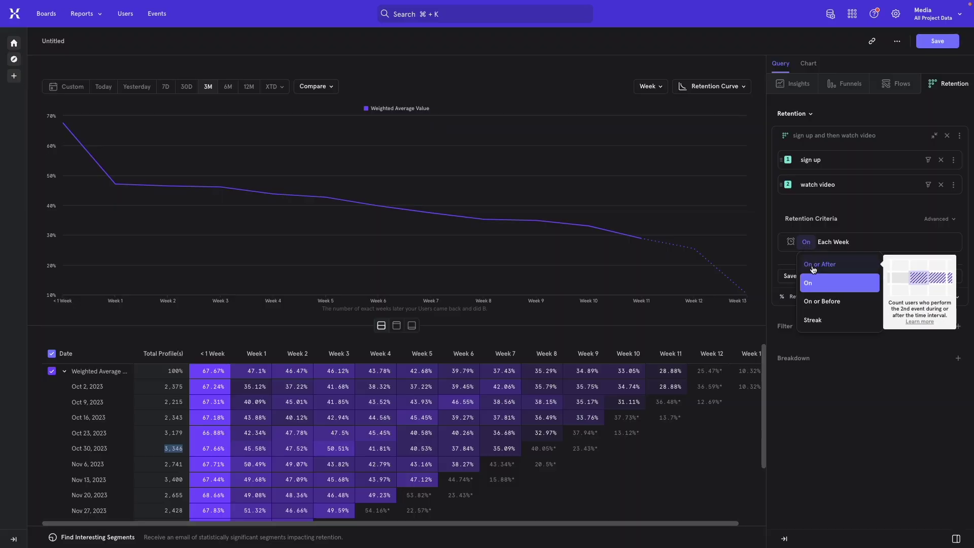
# Switch the retention criterion to 'On or After' each week
pyautogui.click(814, 265)
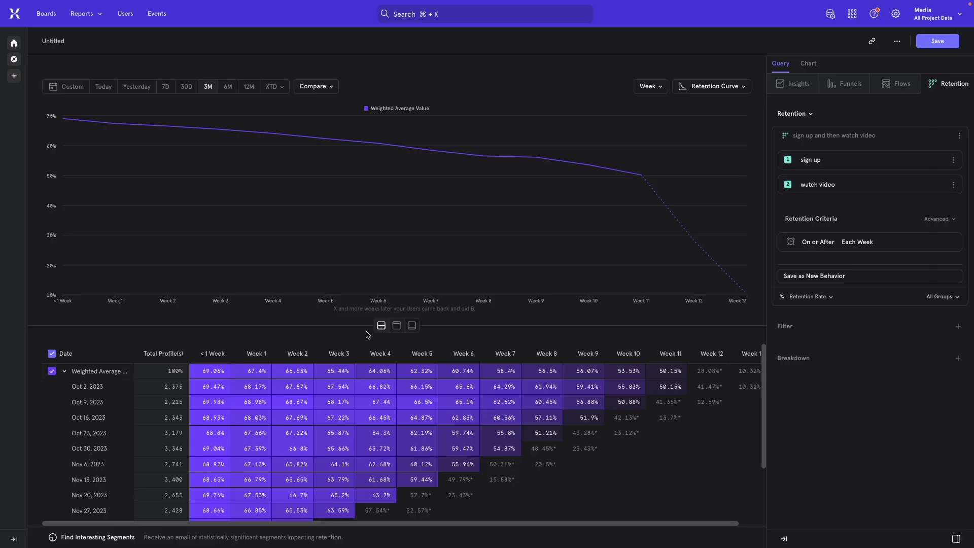
pyautogui.click(61, 42)
# Title the report 'Retention' and save it to My test dashboard
pyautogui.write('Retention')
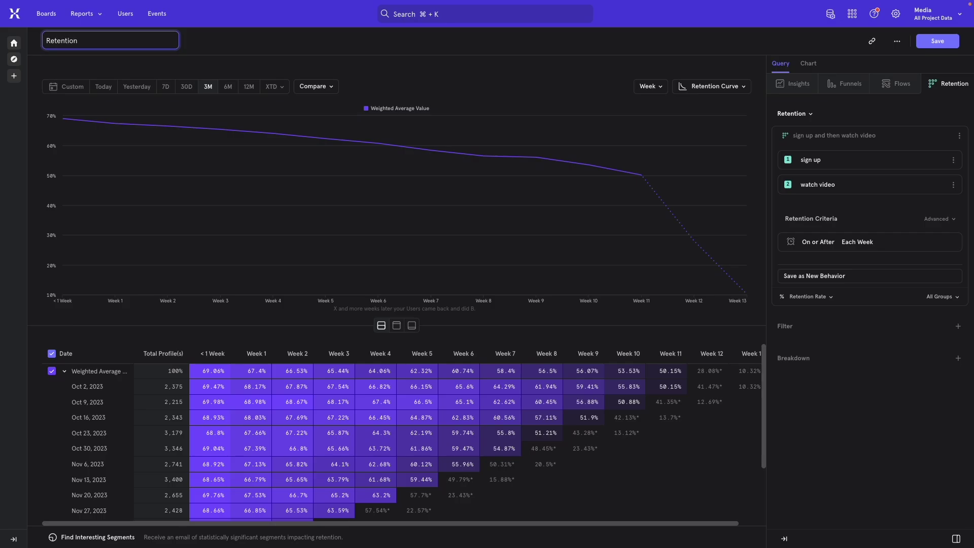
pyautogui.press('Return')
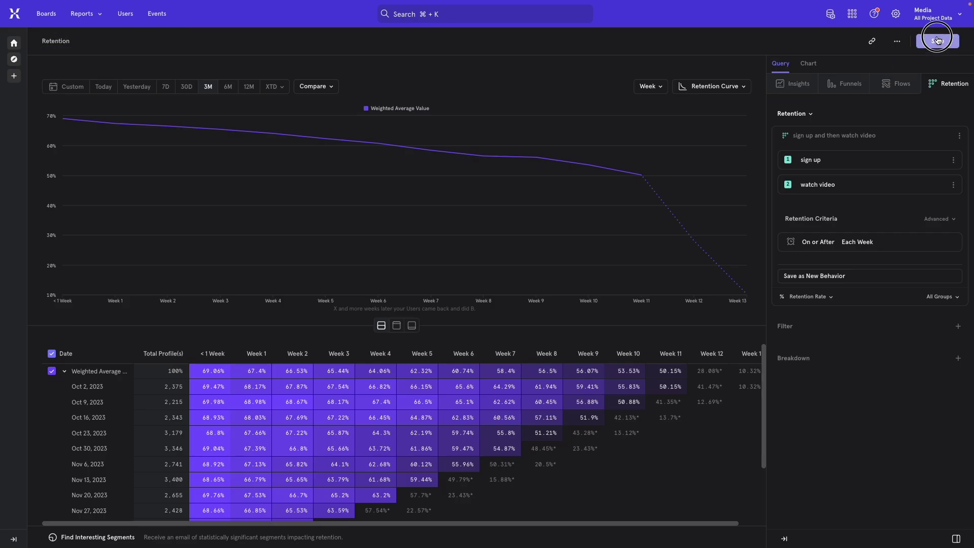
pyautogui.click(938, 40)
pyautogui.click(842, 100)
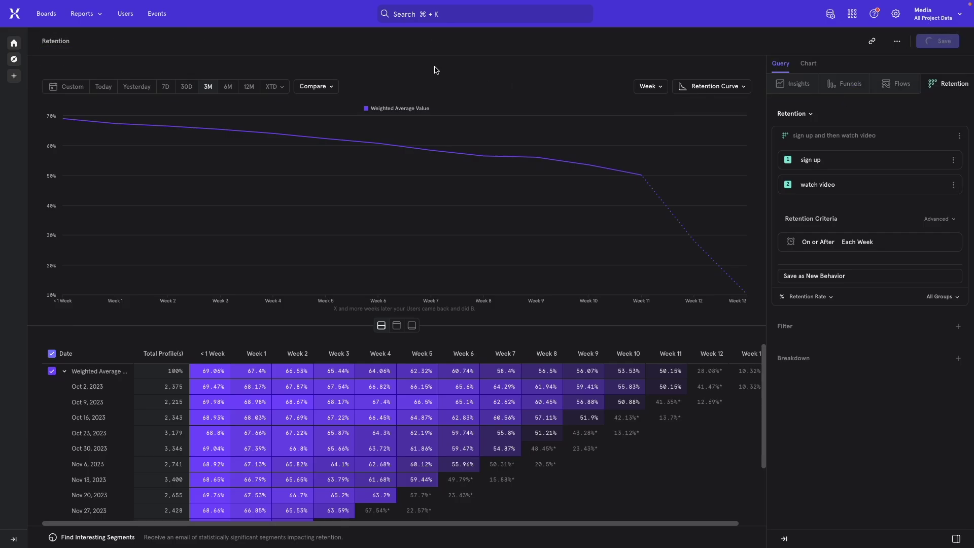
# Open My test dashboard from the side navigation and scroll through its four report tiles
pyautogui.click(15, 540)
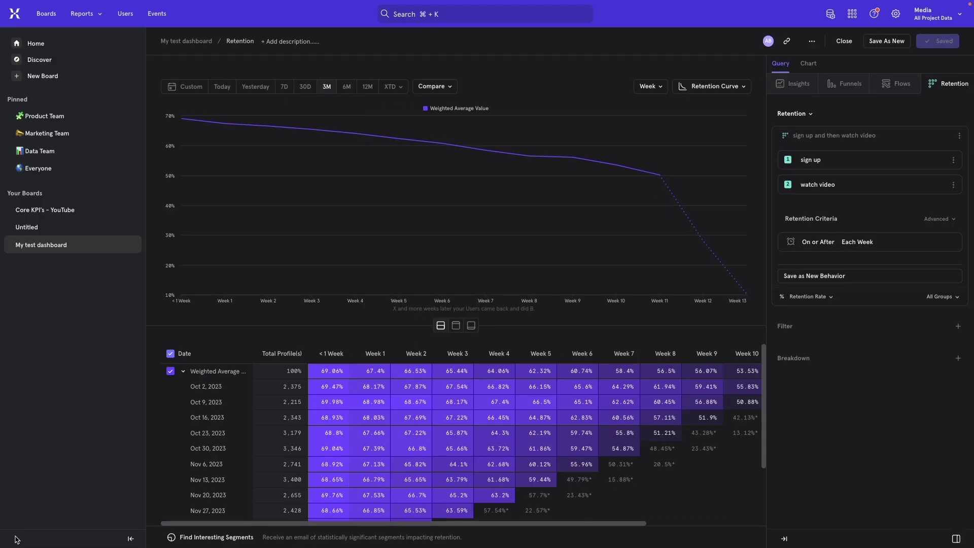
pyautogui.click(39, 246)
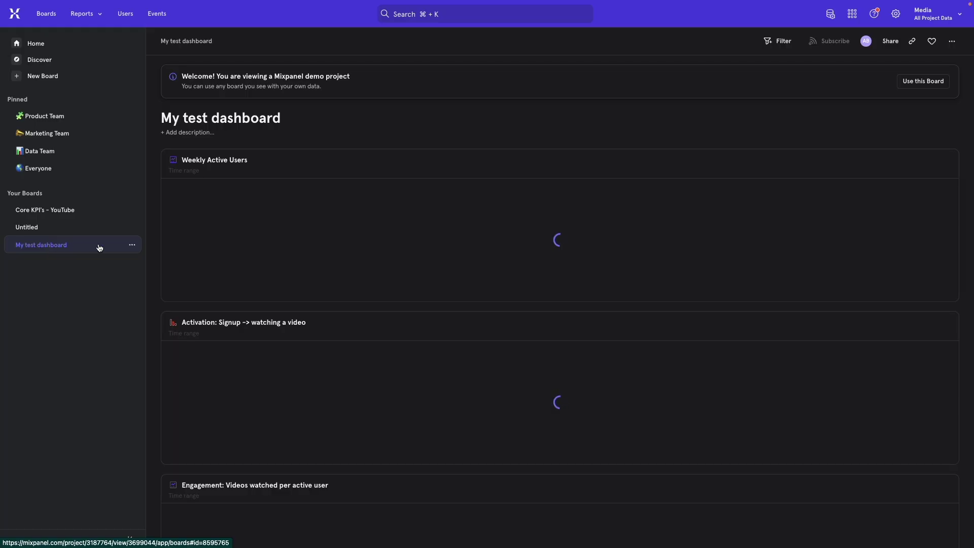
pyautogui.scroll(-6, 391, 289)
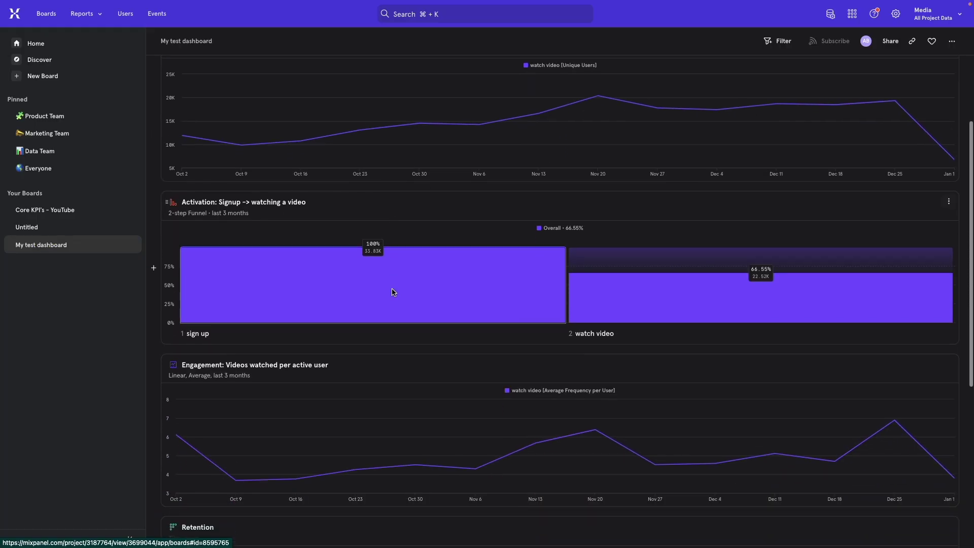
pyautogui.scroll(2, 392, 292)
pyautogui.scroll(5, 364, 252)
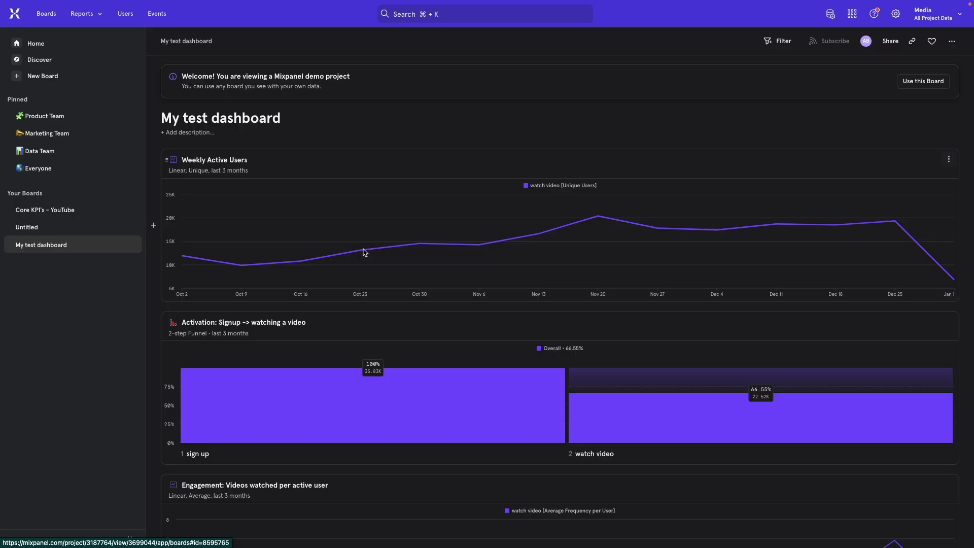
pyautogui.moveTo(360, 249)
pyautogui.scroll(-6, 350, 282)
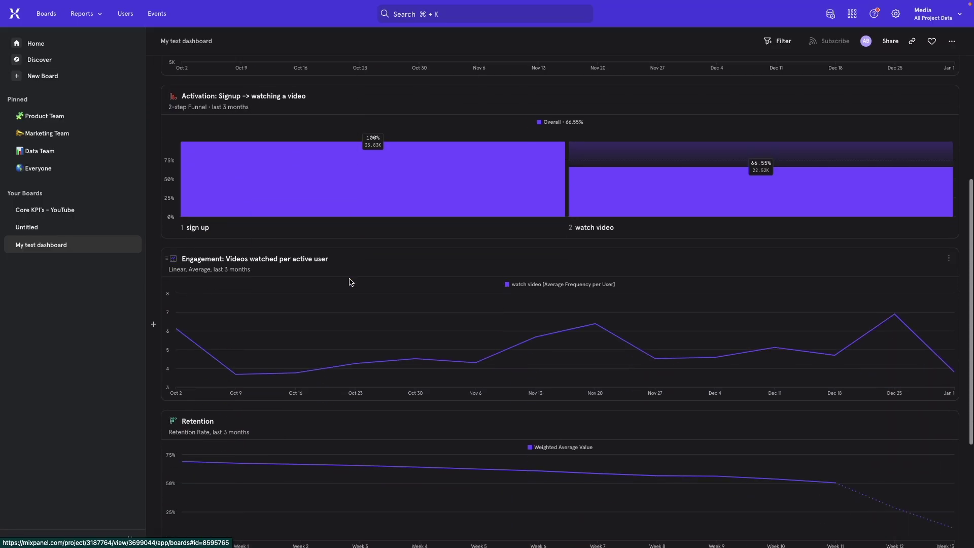
pyautogui.scroll(6, 413, 269)
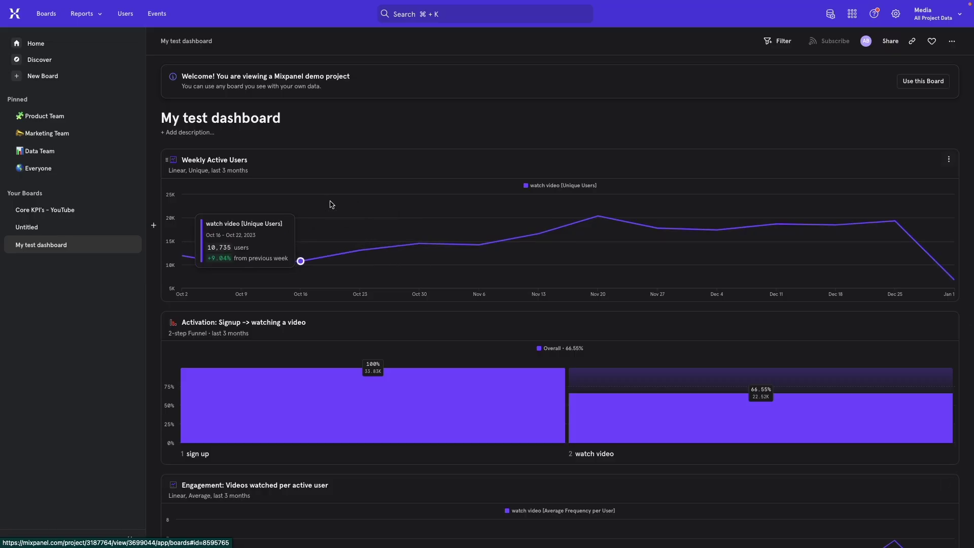
pyautogui.click(229, 121)
# Rename the board to 'Core KPI's'
pyautogui.tripleClick(233, 118)
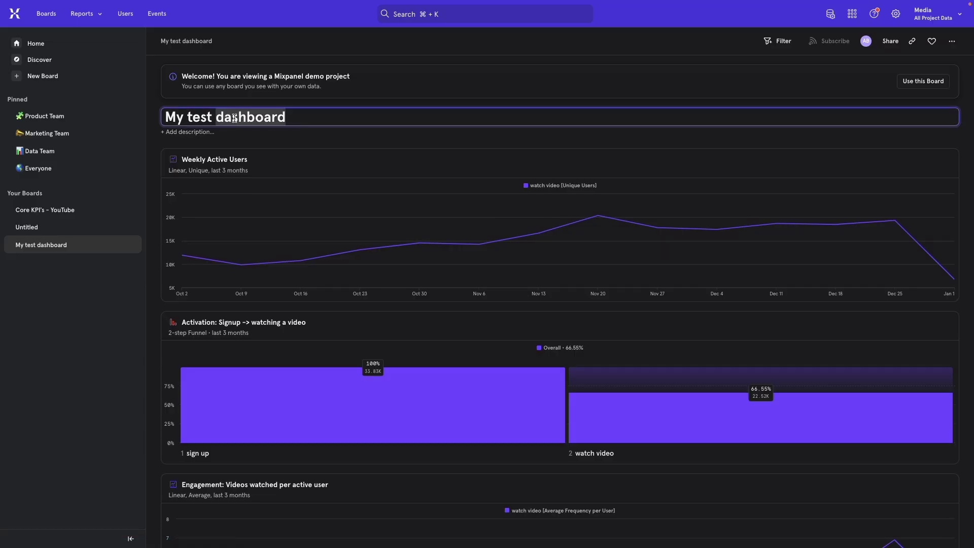
pyautogui.write('Core KPI')
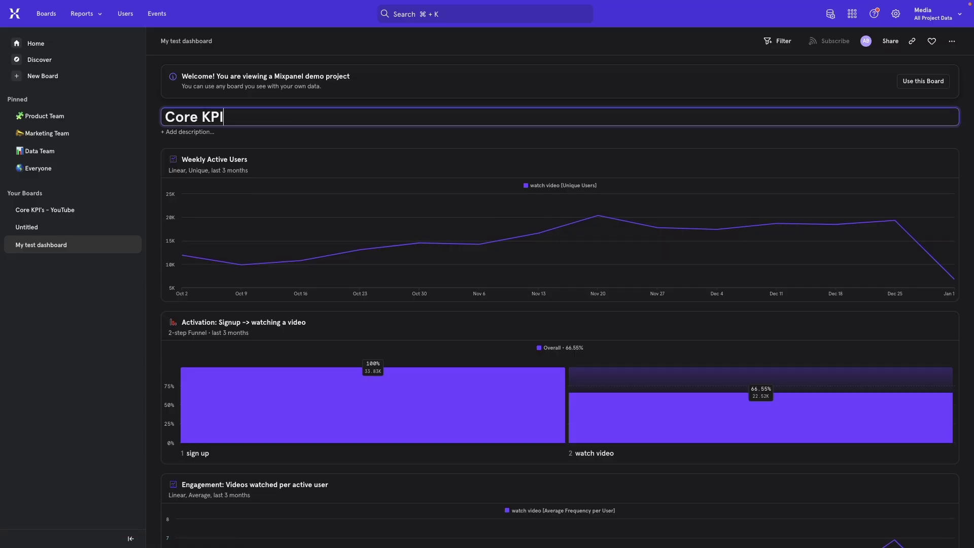
pyautogui.write("'s")
pyautogui.press('Return')
# Add the description 'Overview of my KPI's' beneath the board title
pyautogui.click(200, 133)
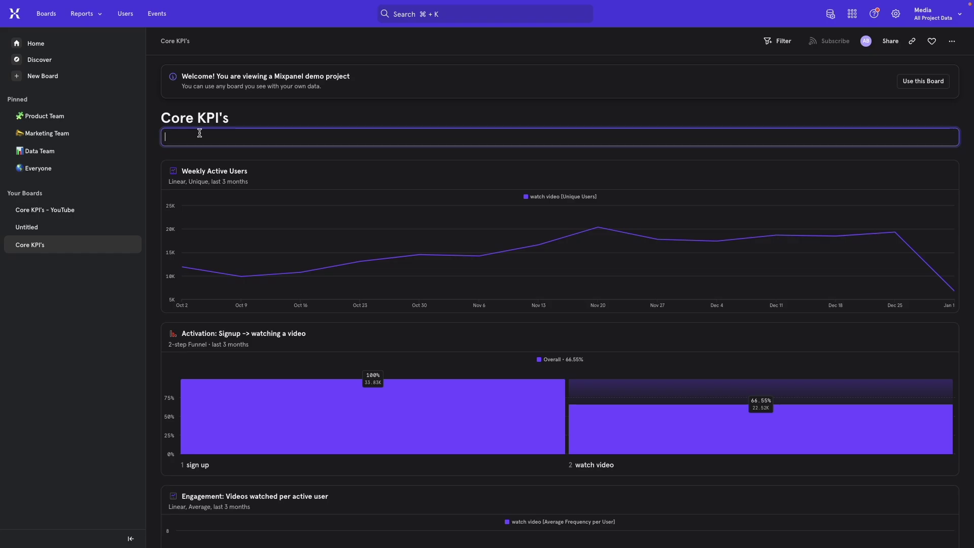
pyautogui.write('Ov')
pyautogui.click(184, 137)
pyautogui.press('BackSpace')
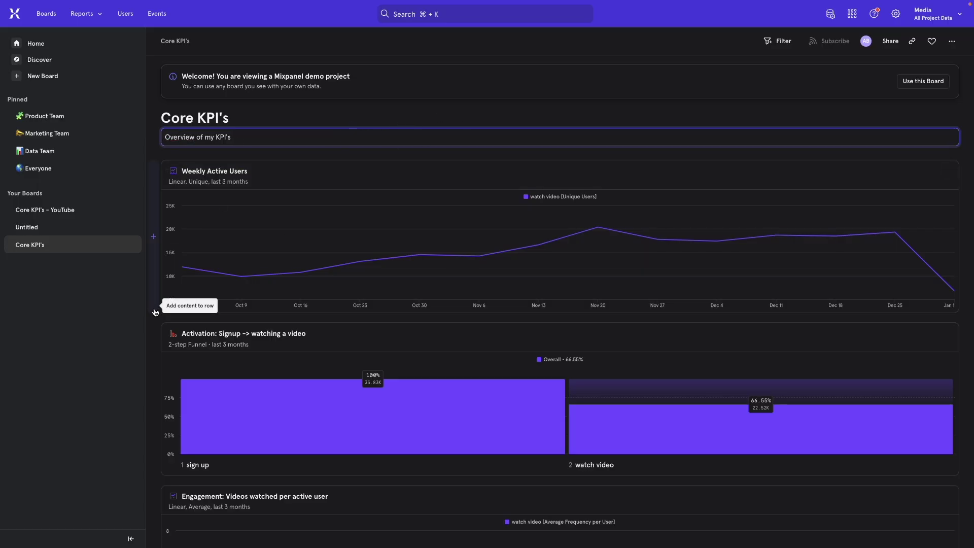
pyautogui.click(141, 326)
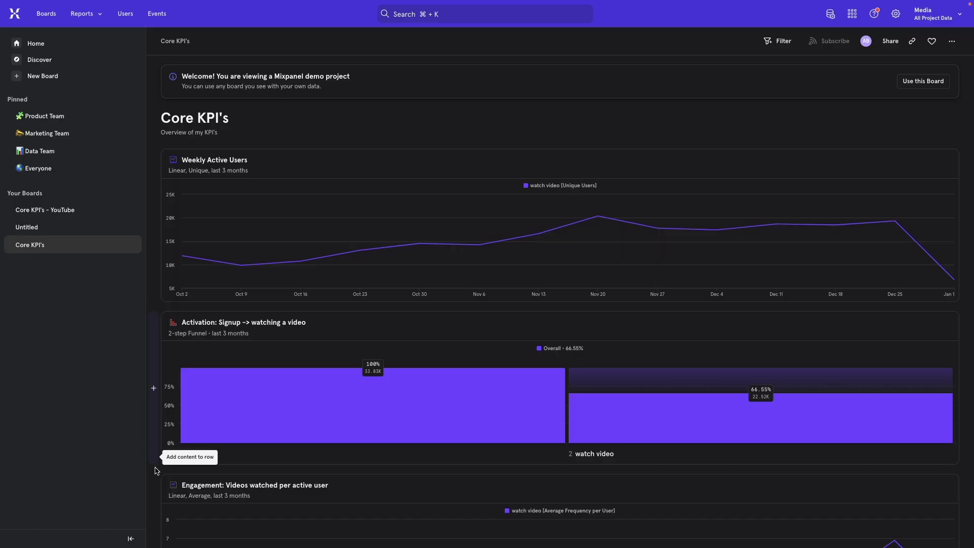
# Add a narrow text block beside the Weekly Active Users chart
pyautogui.click(131, 539)
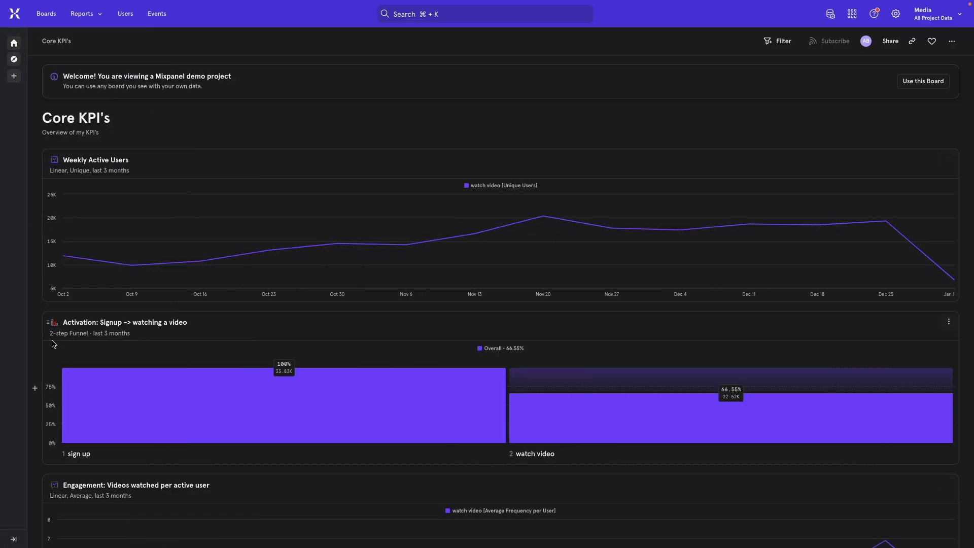
pyautogui.moveTo(47, 324); pyautogui.dragTo(44, 192)
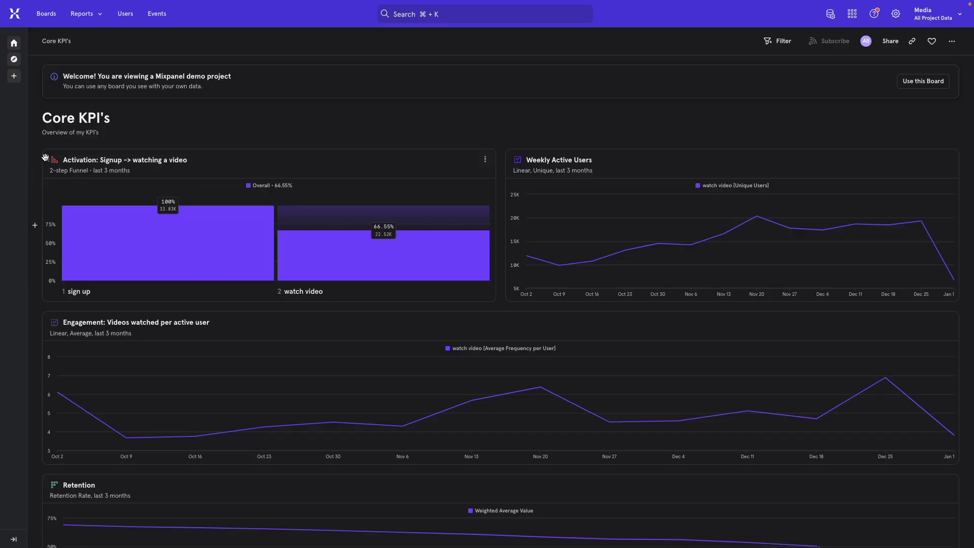
pyautogui.moveTo(47, 160)
pyautogui.mouseDown()
pyautogui.moveTo(110, 282)
pyautogui.moveTo(106, 304)
pyautogui.mouseUp()
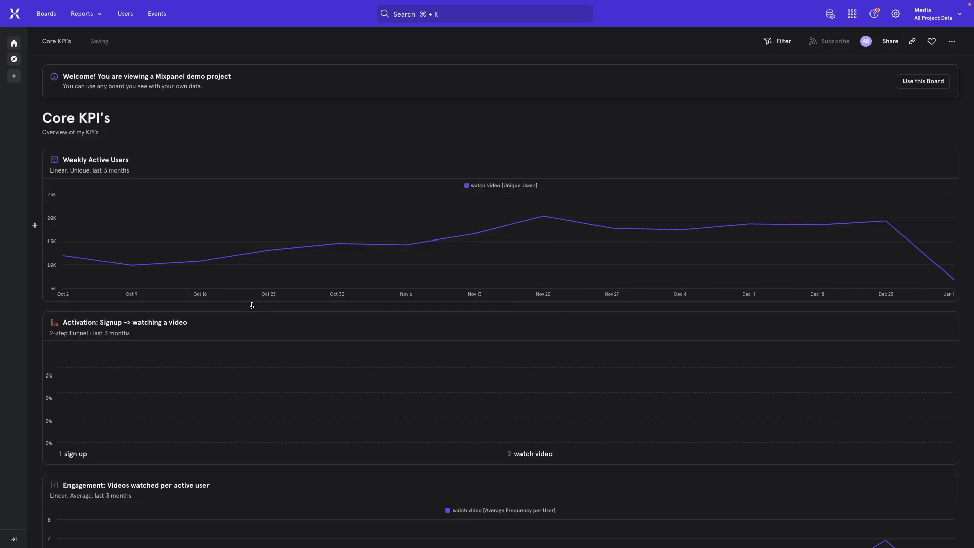
pyautogui.click(37, 219)
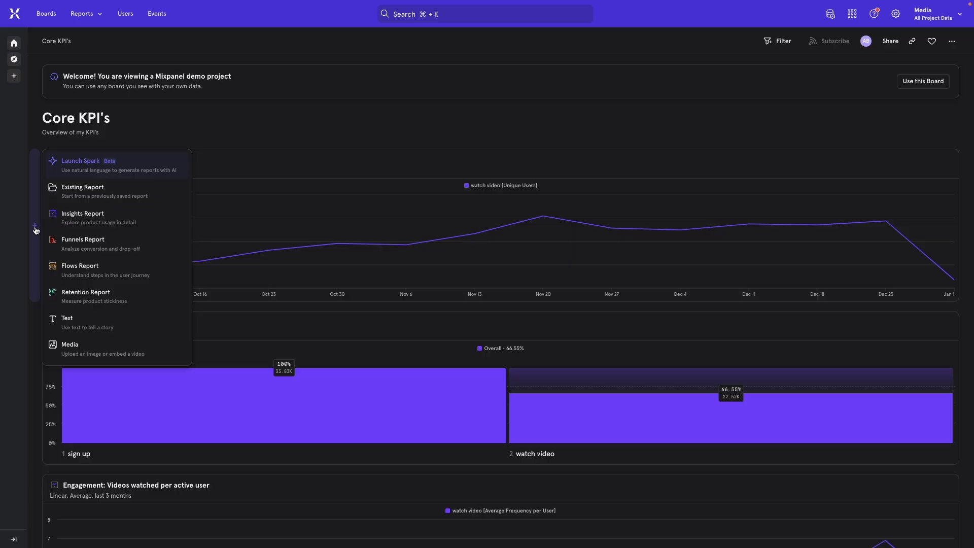
pyautogui.click(69, 321)
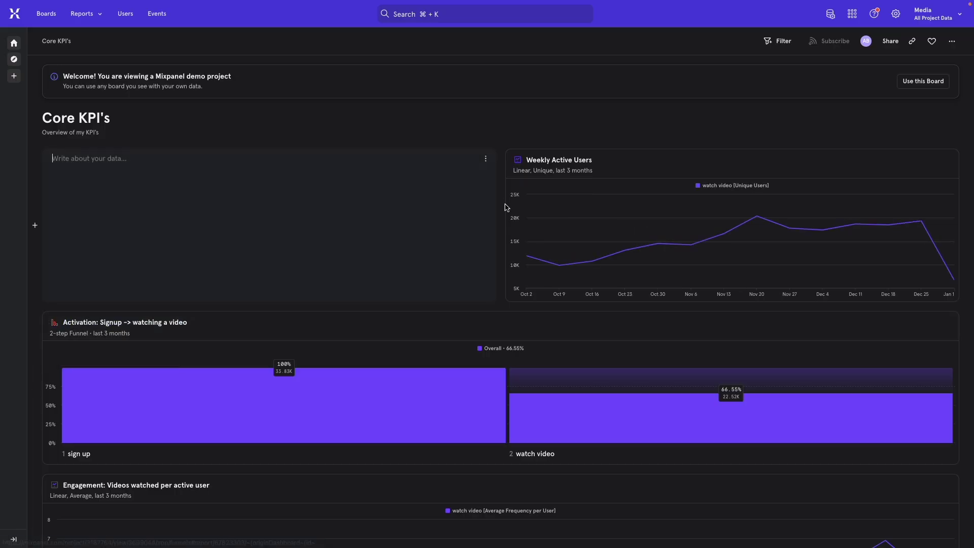
pyautogui.moveTo(505, 207); pyautogui.dragTo(364, 217)
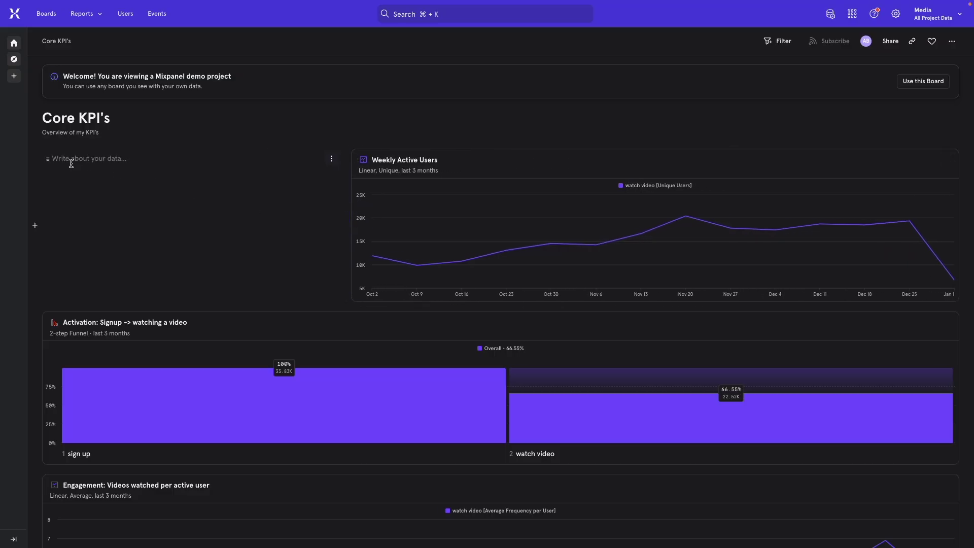
# Write the 'Focus Metric: Weekly Active Users' title and active-user definition in the text block
pyautogui.write('Focus Metric: Weekly Active Users')
pyautogui.tripleClick(87, 158)
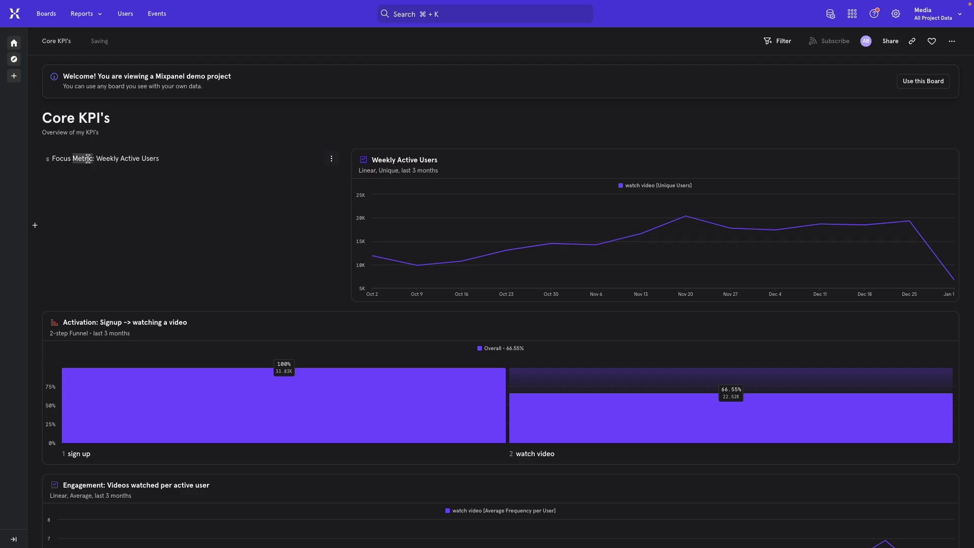
pyautogui.click(52, 143)
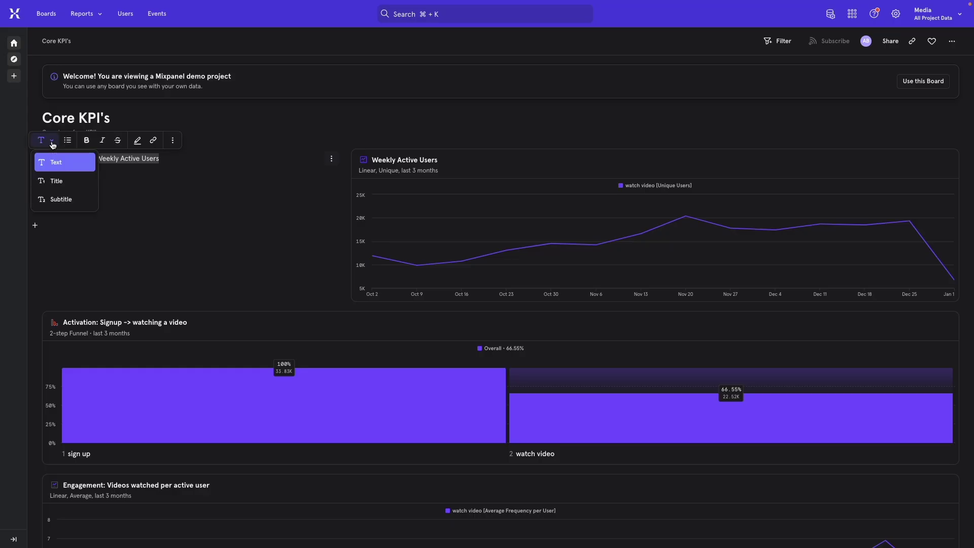
pyautogui.click(56, 184)
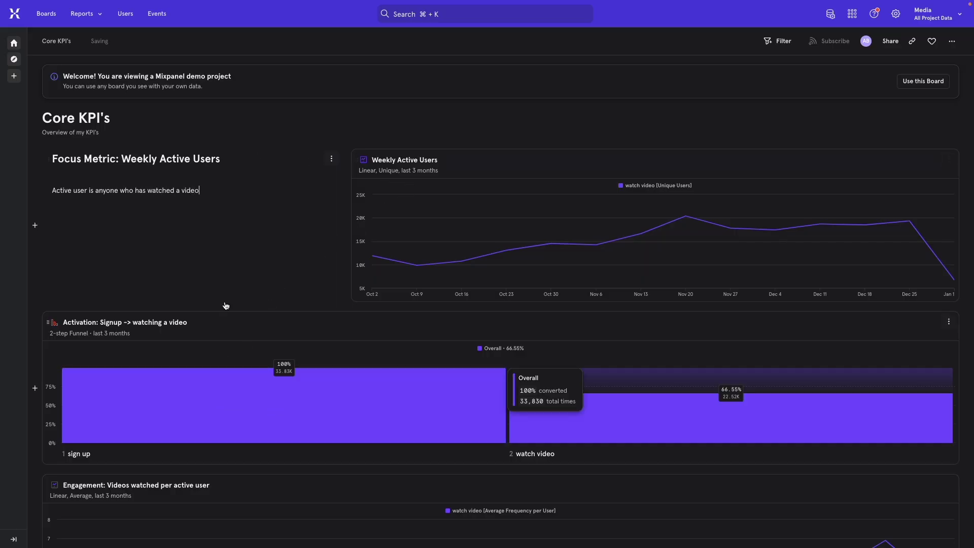
pyautogui.scroll(-3, 211, 270)
pyautogui.scroll(3, 209, 269)
pyautogui.click(269, 247)
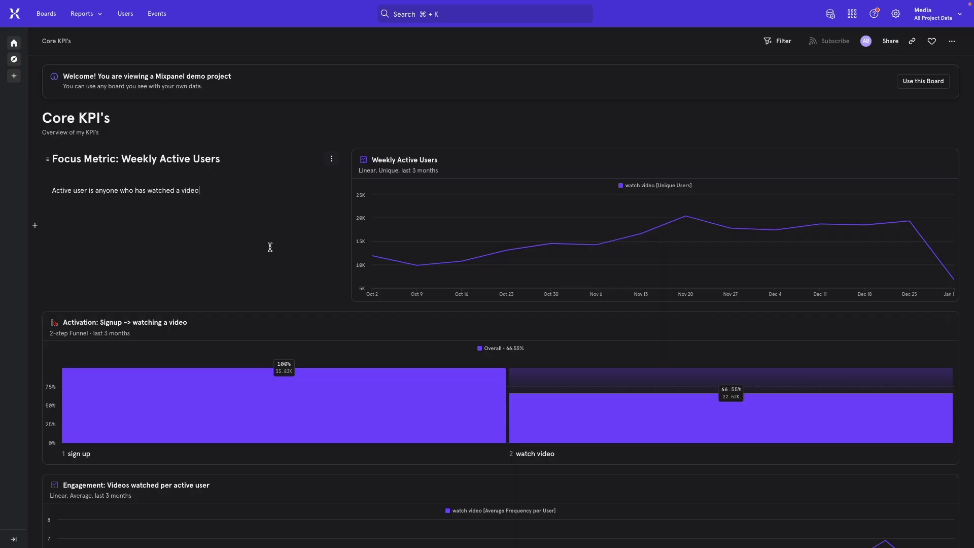
# Scroll through the Core KPI's - YouTube board, inspecting its Focus Metric text block
pyautogui.scroll(-2, 270, 248)
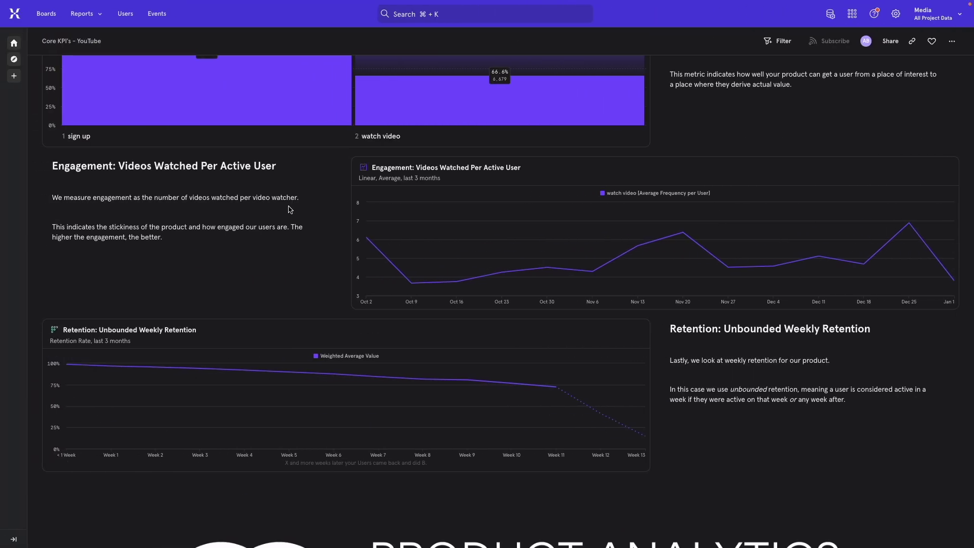
pyautogui.scroll(2, 252, 188)
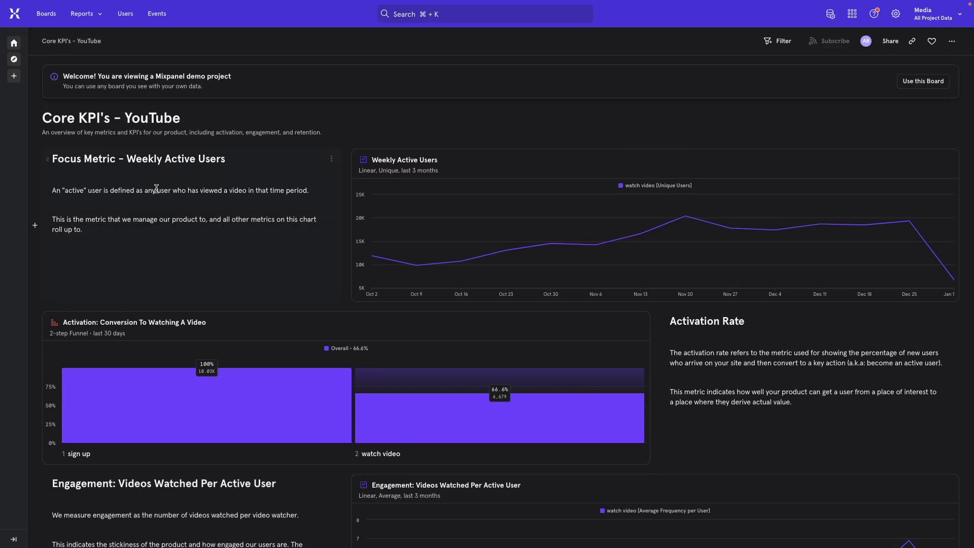
pyautogui.scroll(-2, 215, 231)
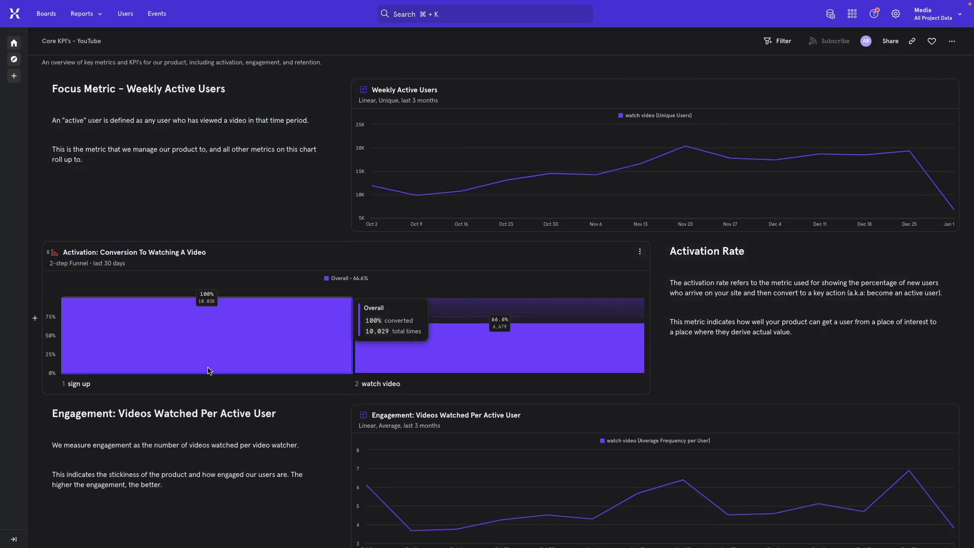
pyautogui.tripleClick(111, 90)
pyautogui.click(110, 132)
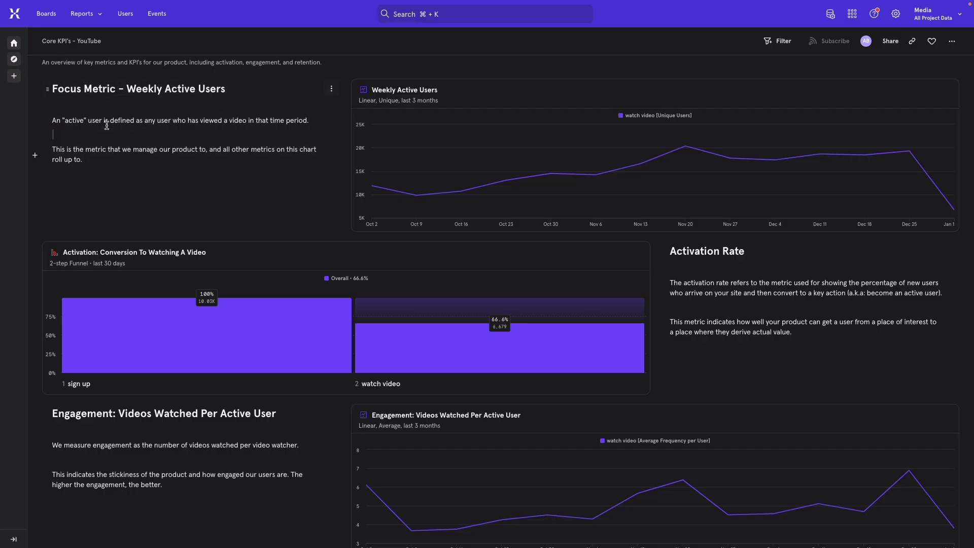
pyautogui.scroll(-7, 198, 203)
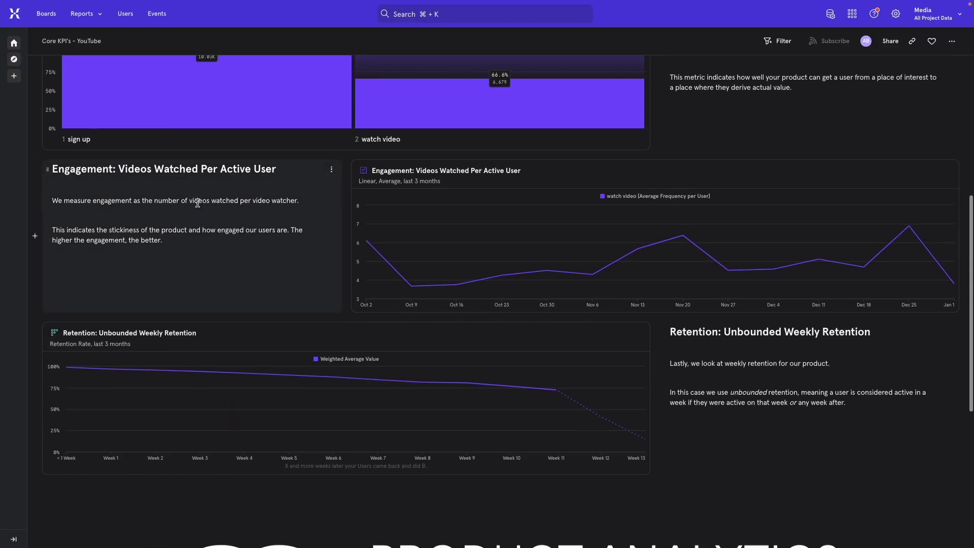
pyautogui.scroll(-2, 198, 203)
pyautogui.scroll(-3, 198, 203)
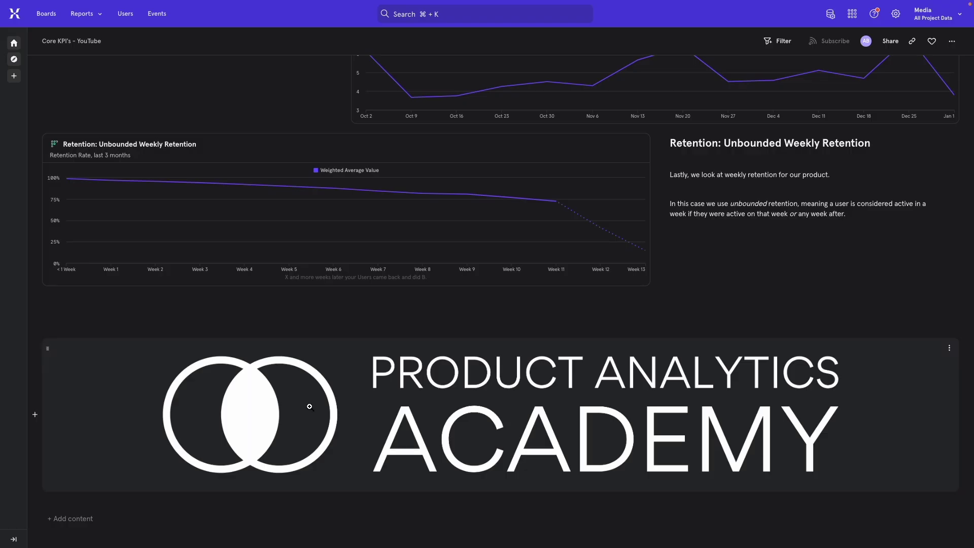
pyautogui.scroll(4, 236, 337)
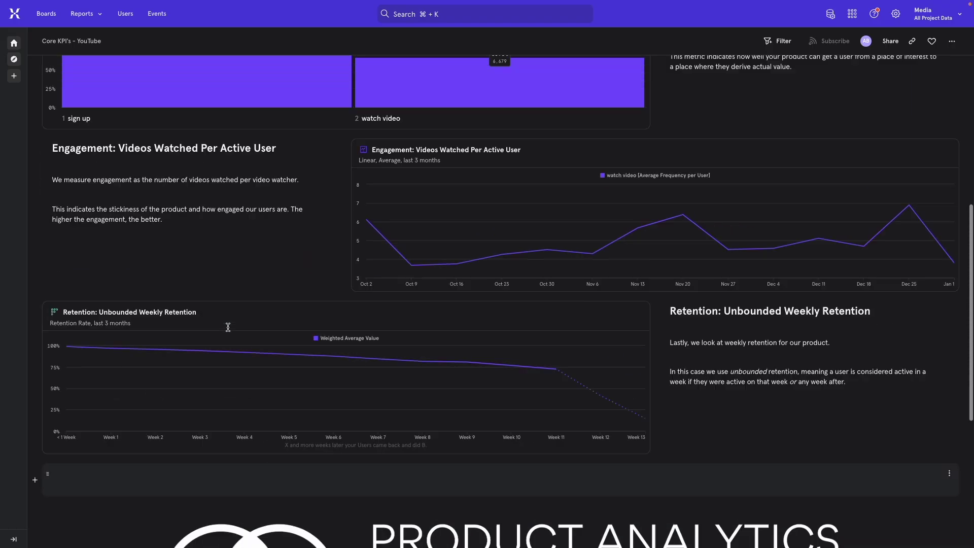
pyautogui.scroll(10, 231, 332)
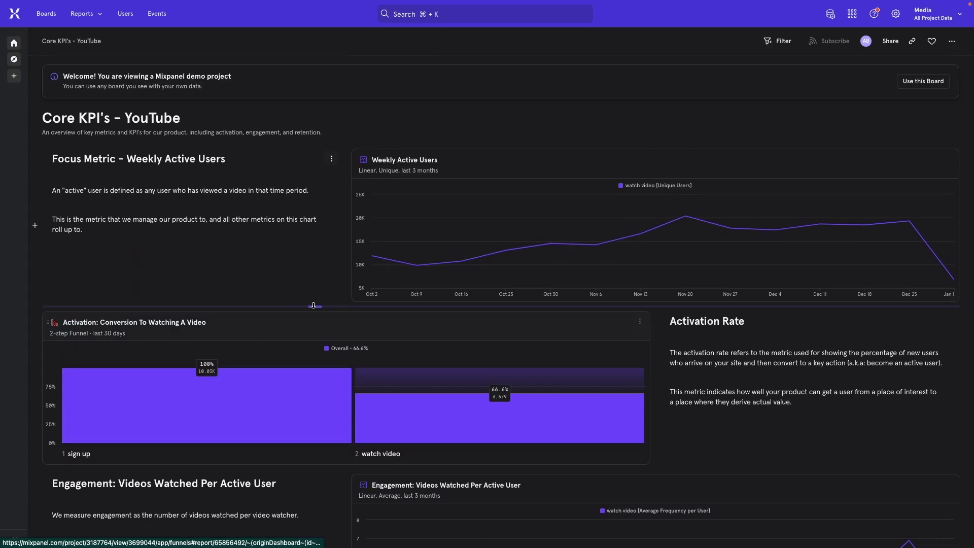
pyautogui.click(299, 290)
pyautogui.scroll(-8, 299, 290)
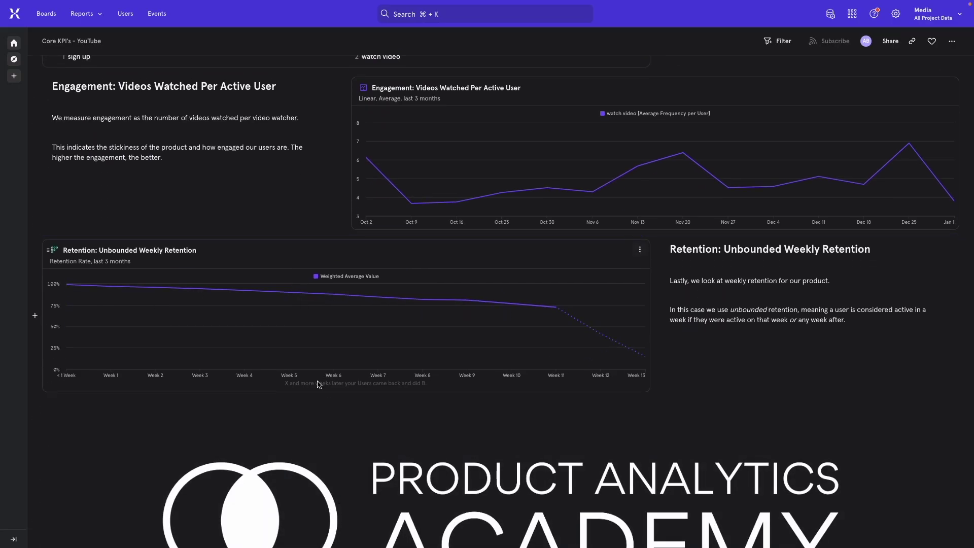
pyautogui.scroll(8, 320, 385)
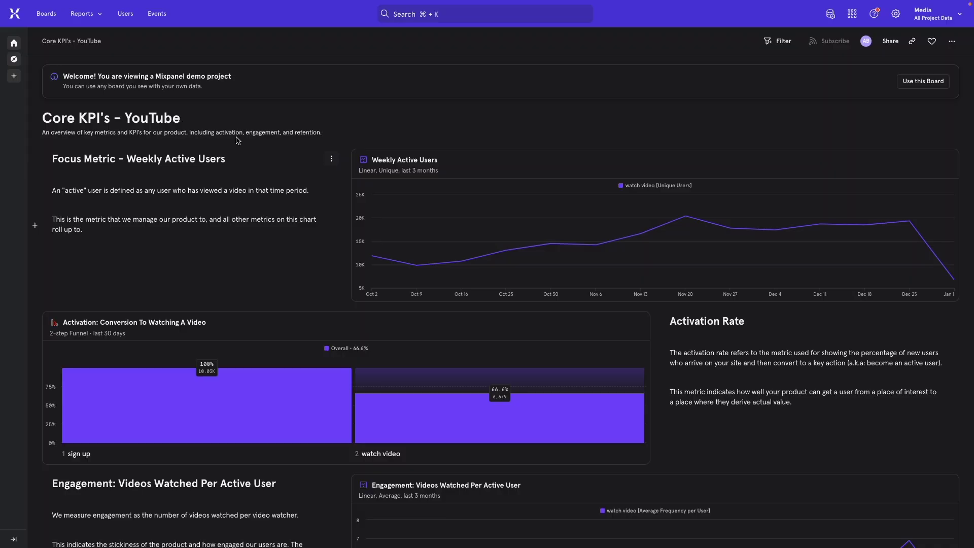
pyautogui.moveTo(189, 198)
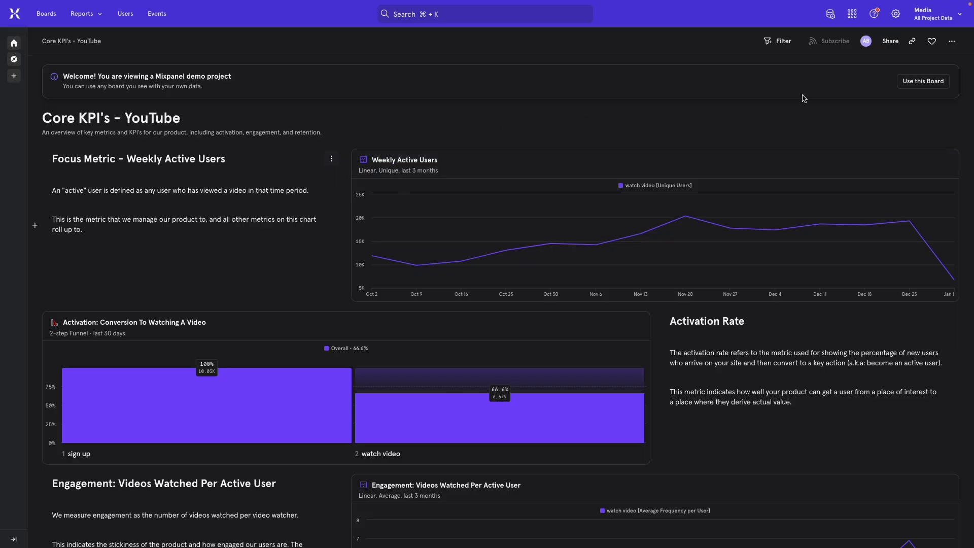
# Copy the Core KPI's - YouTube board's URL to the clipboard
pyautogui.click(912, 42)
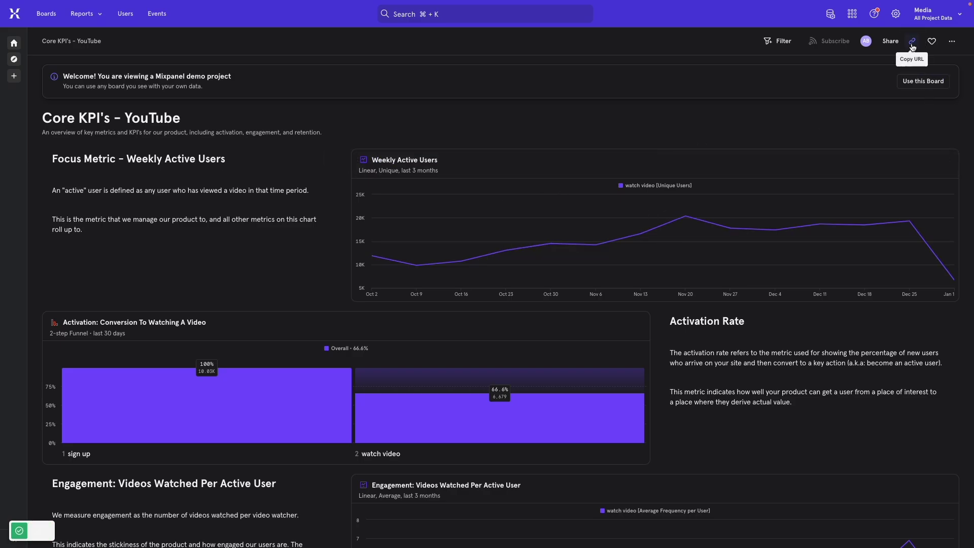